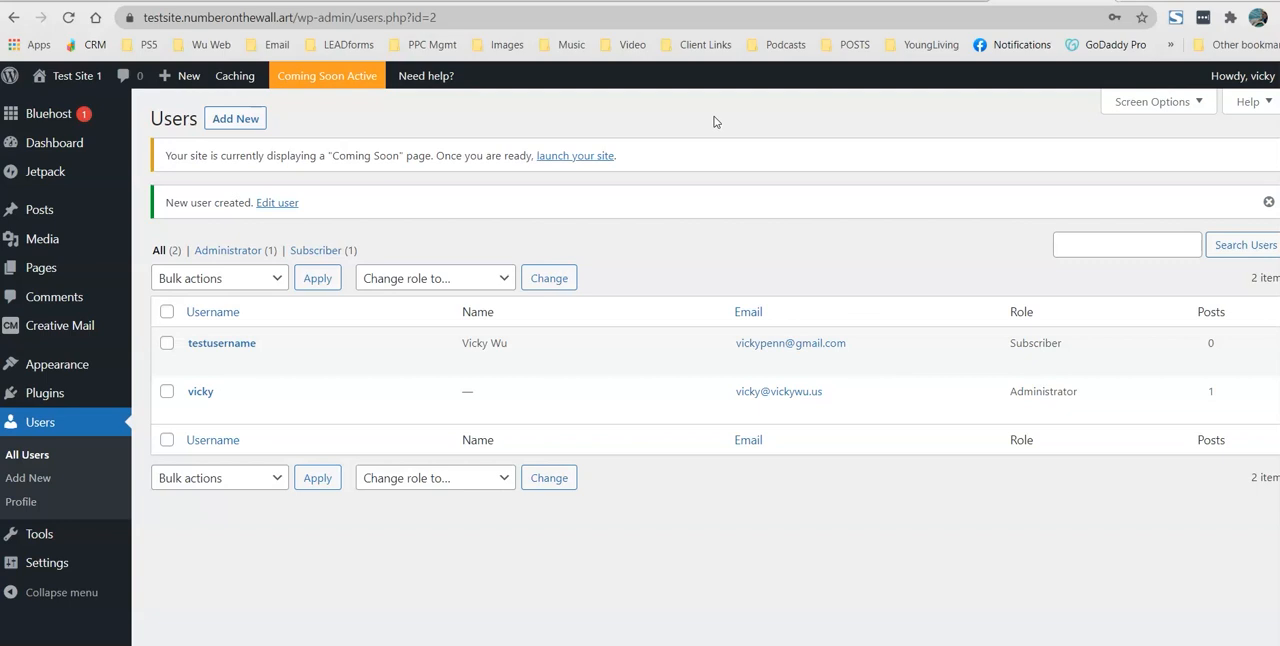
# Step: Open the list of installed plugins and dismiss the Creative Mail and Jetpack promotional notices
pyautogui.click(57, 398)
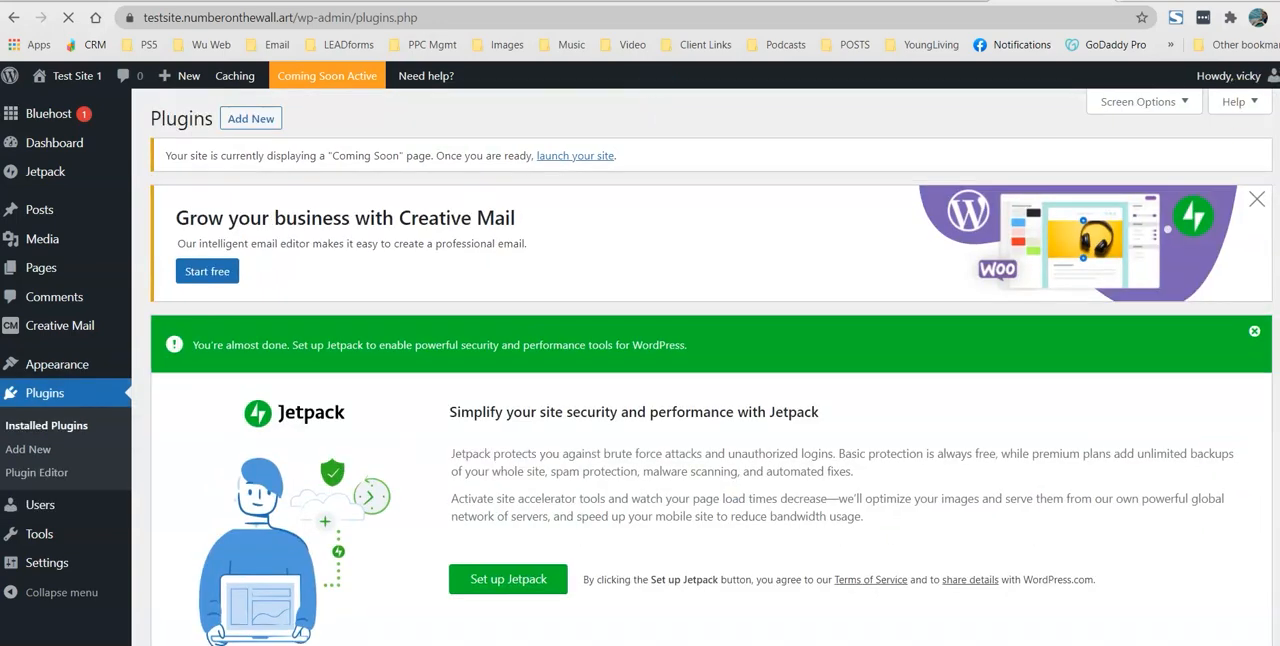
pyautogui.click(1258, 201)
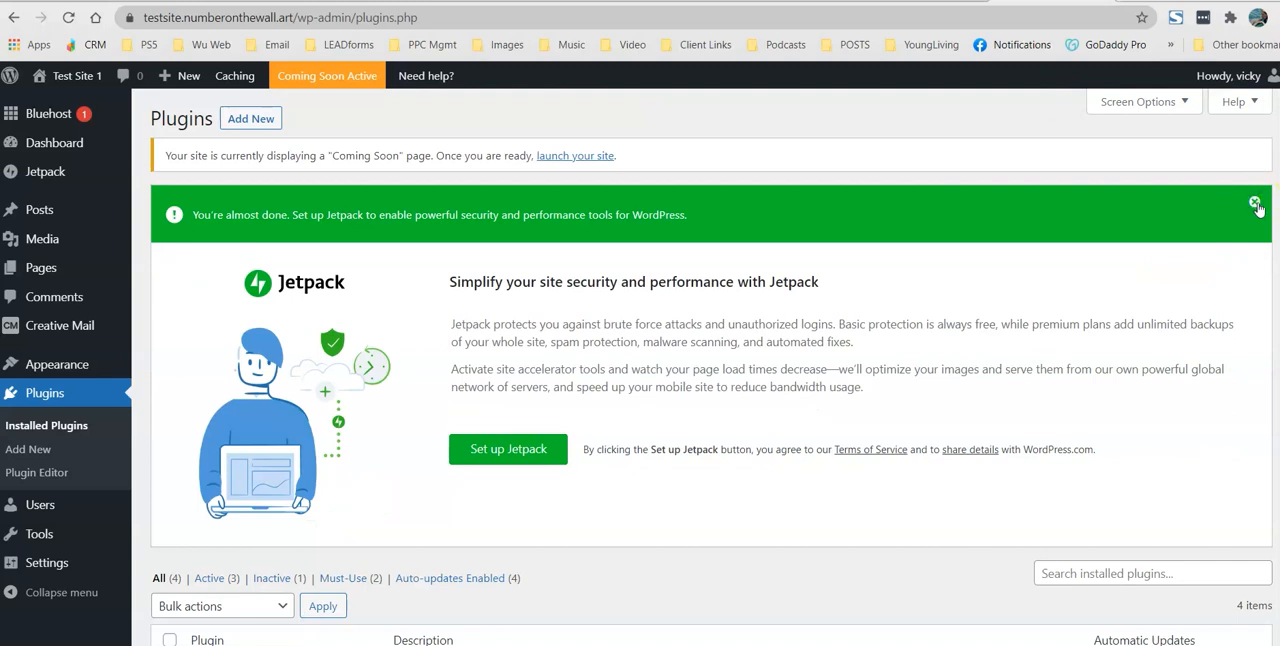
pyautogui.click(1257, 202)
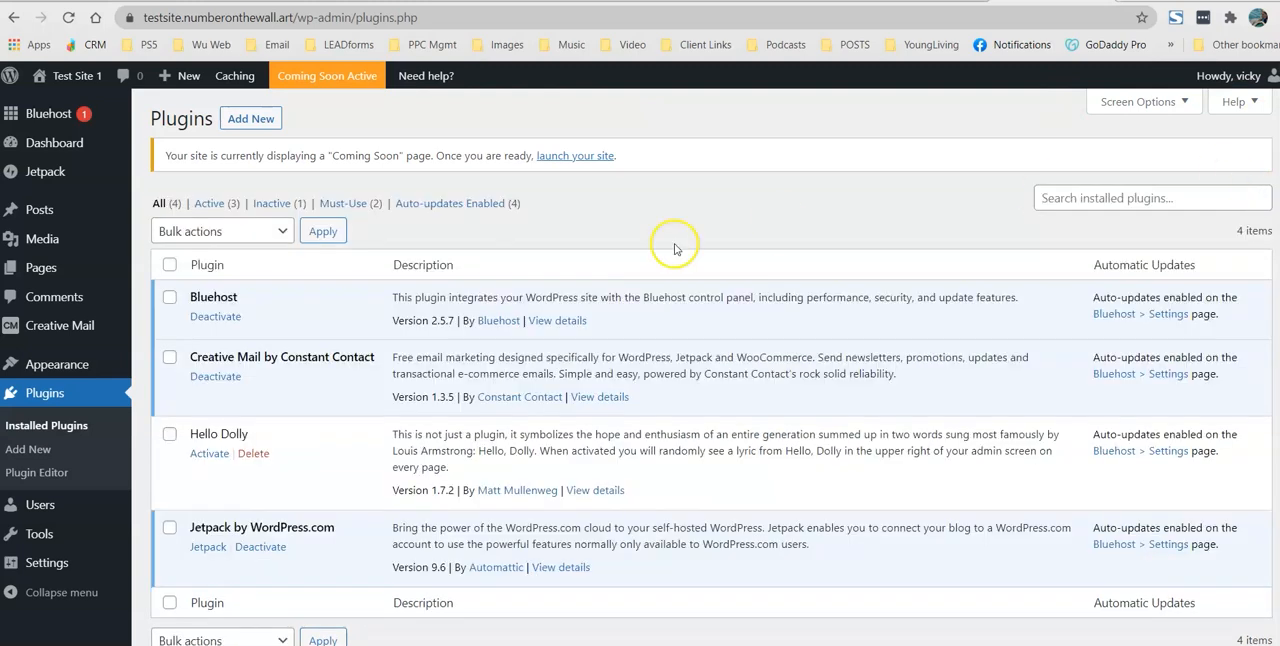
# Step: Search for new plugins to add with the keyword "recaptcha"
pyautogui.click(255, 125)
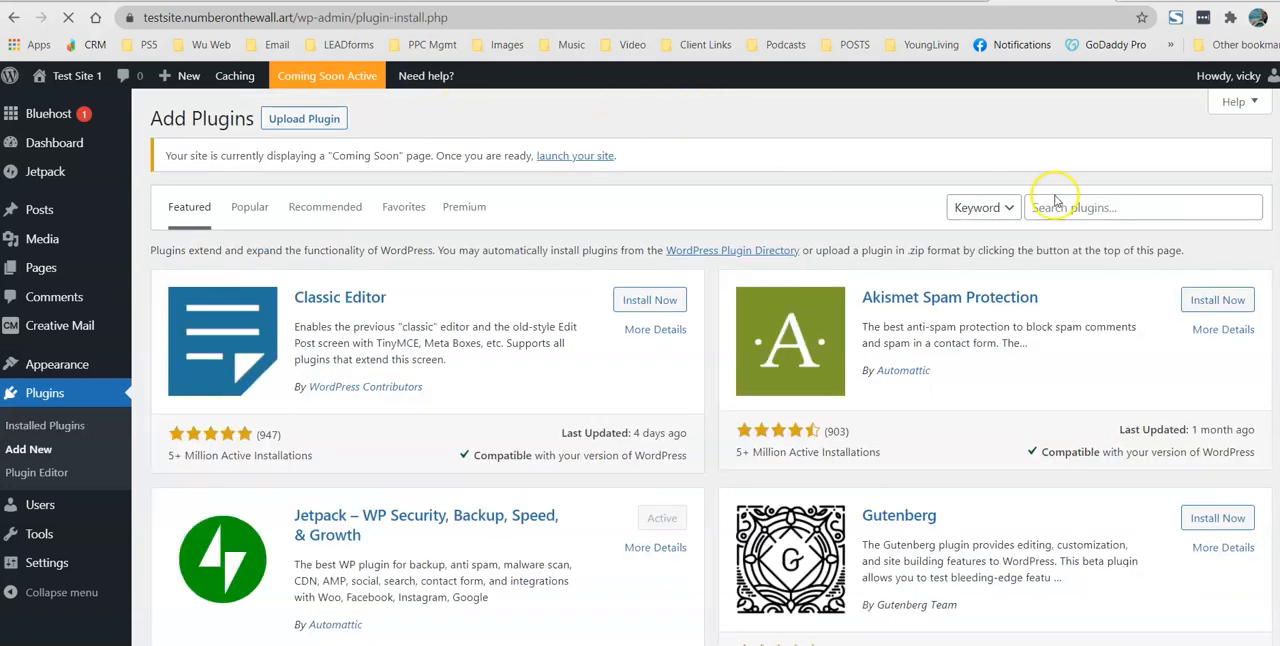
pyautogui.click(1073, 210)
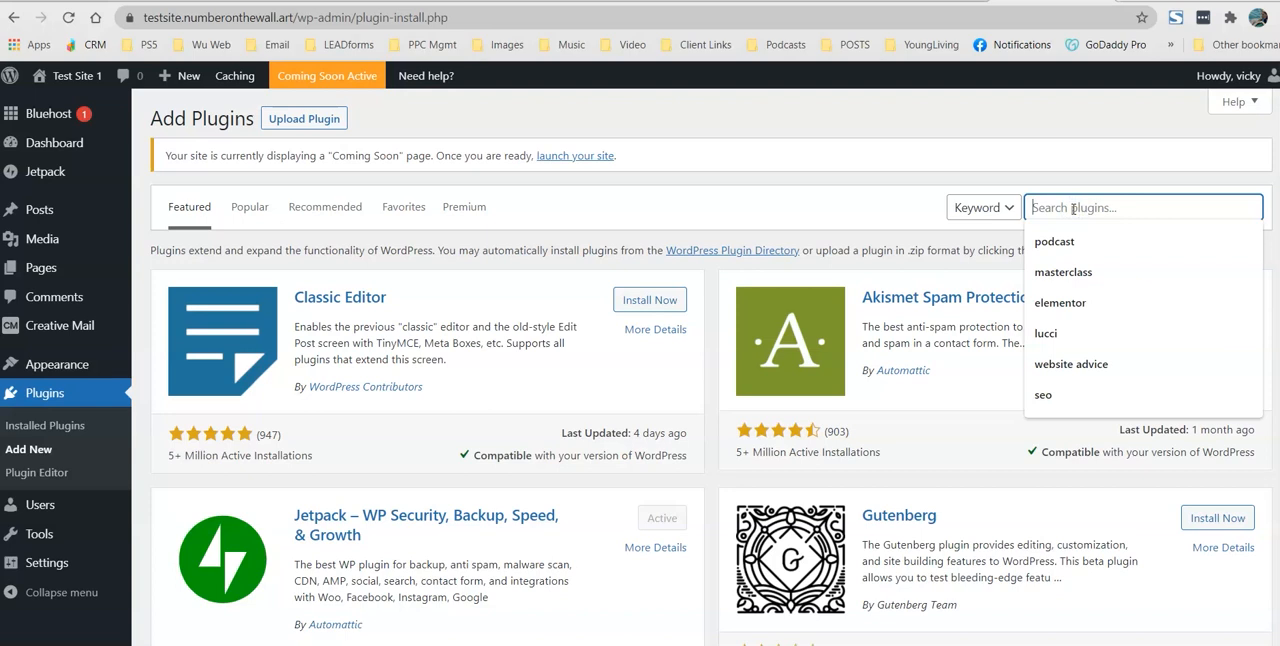
pyautogui.write('recaptcha')
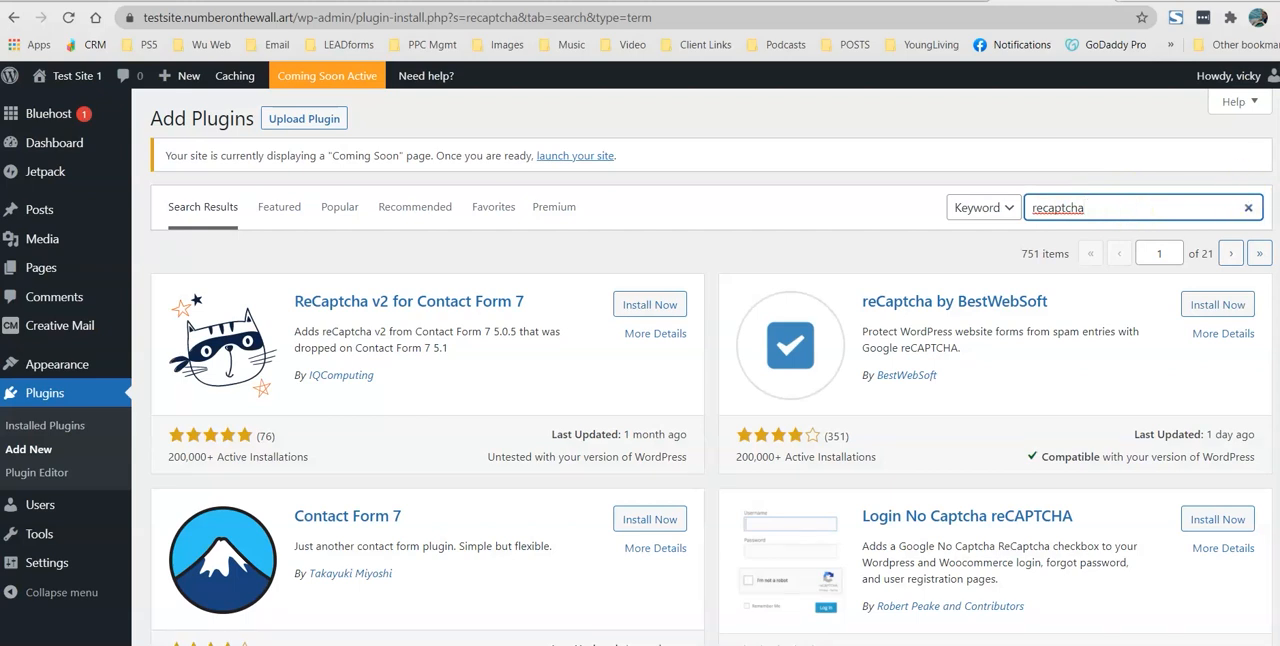
# Step: Install and activate the Advanced noCaptcha & invisible Captcha (v2 & v3) plugin from the search results
pyautogui.scroll(-3, 711, 367)
pyautogui.scroll(3, 711, 367)
pyautogui.scroll(-5, 1060, 273)
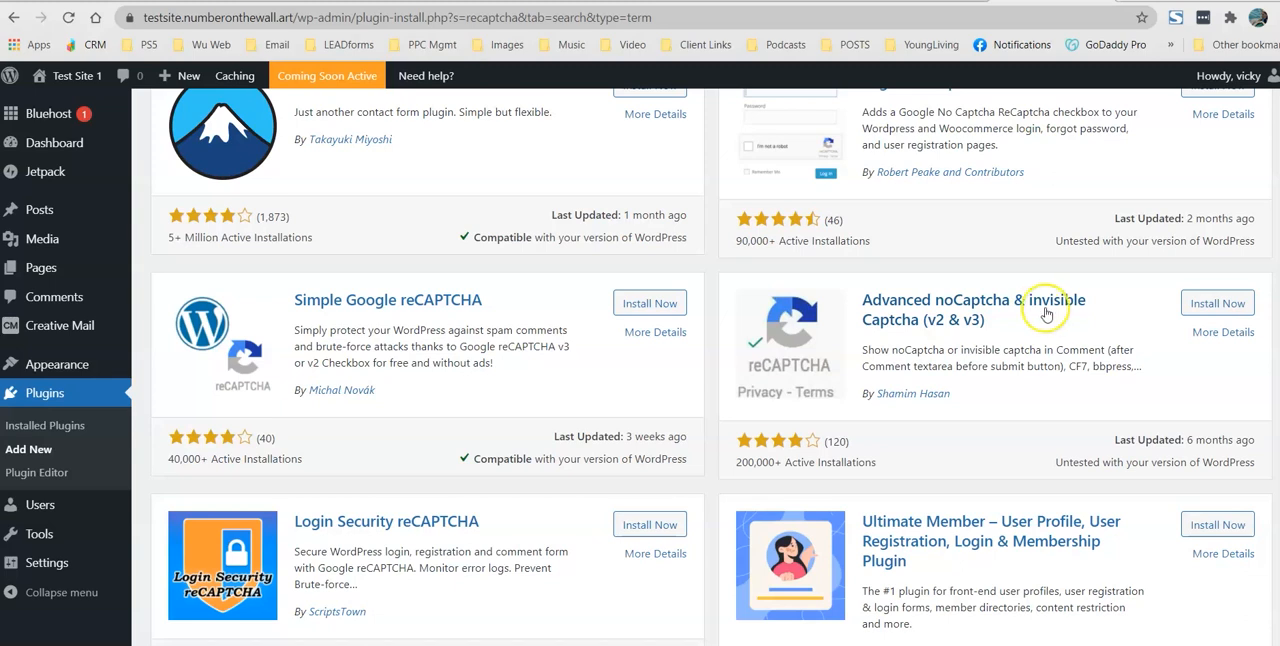
pyautogui.moveTo(951, 394); pyautogui.dragTo(862, 399)
pyautogui.click(955, 395)
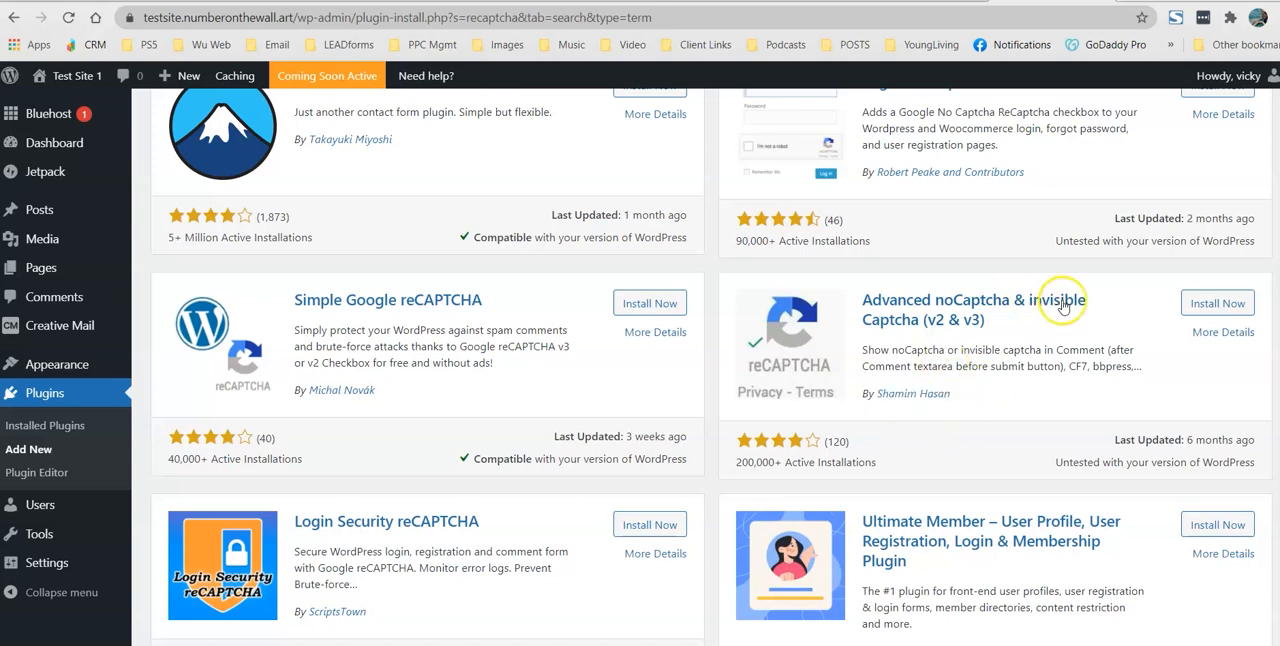
pyautogui.click(1208, 303)
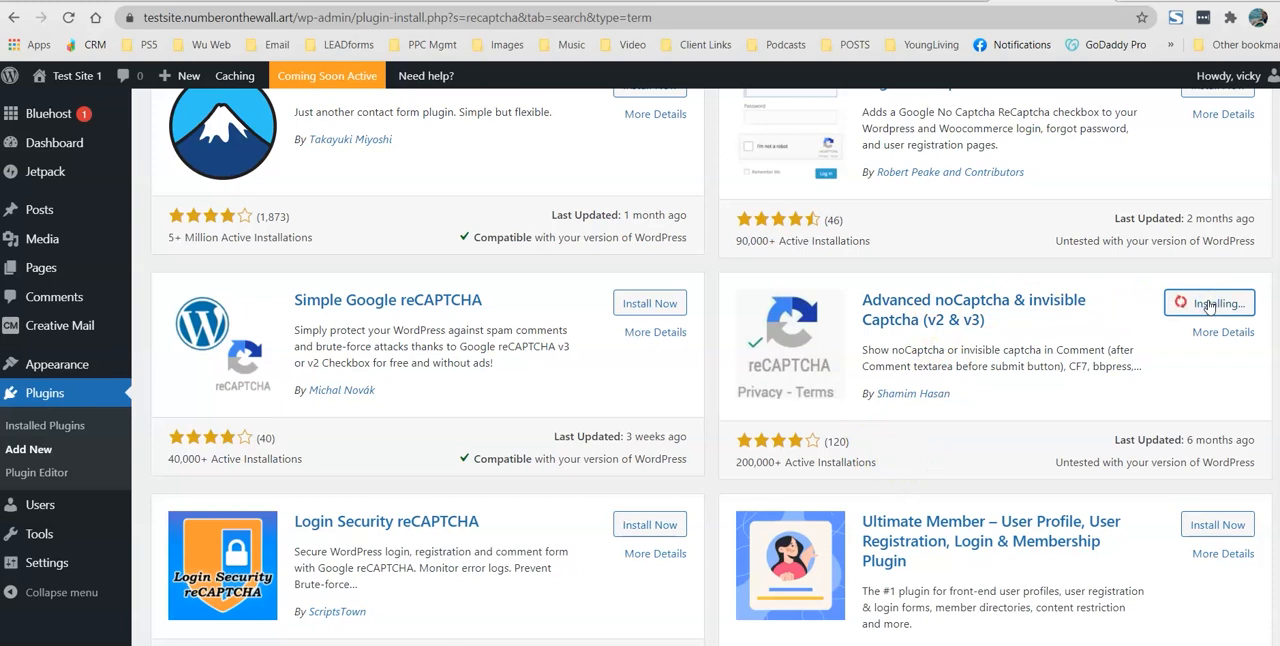
pyautogui.click(1220, 308)
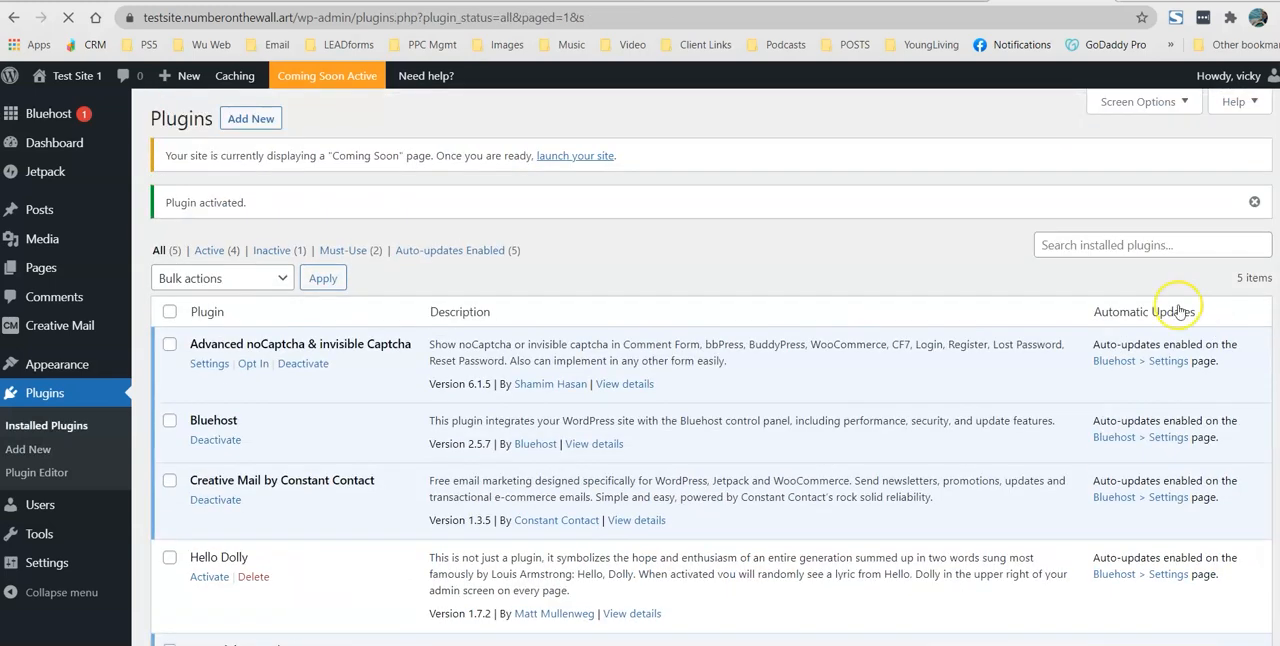
# Step: Open the settings of Advanced noCaptcha & invisible Captcha and bring up the linked Google reCAPTCHA key page in a separate tab
pyautogui.click(203, 365)
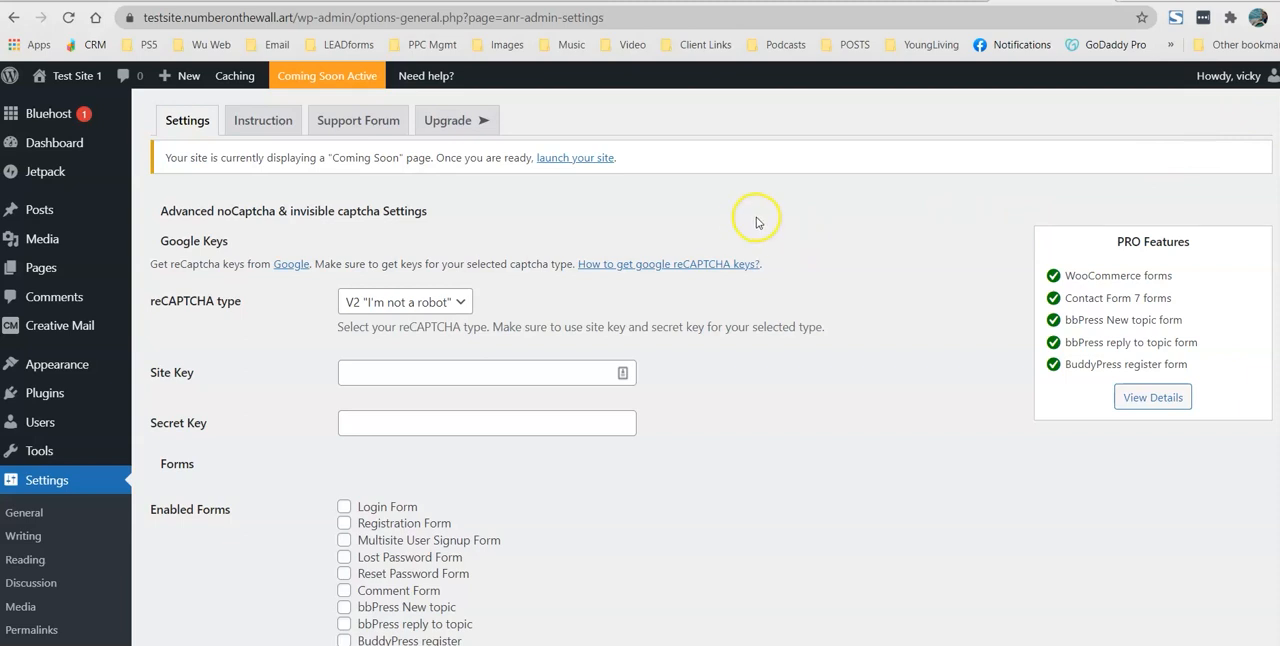
pyautogui.rightClick(290, 270)
pyautogui.click(340, 279)
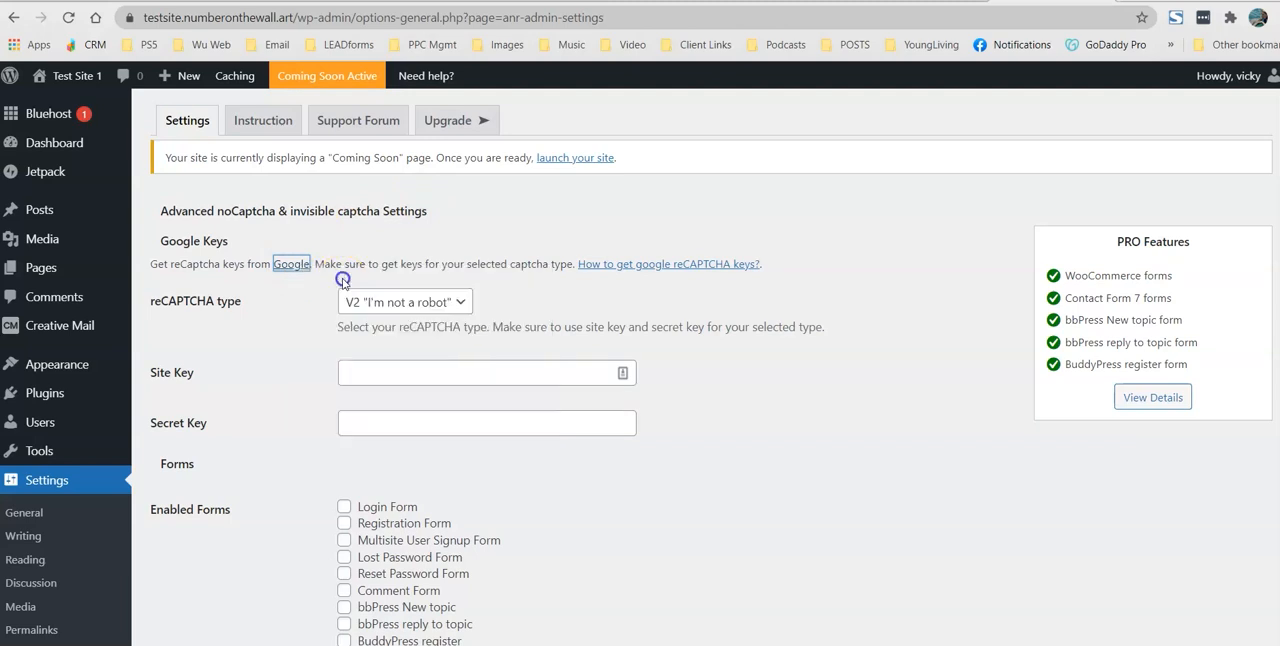
pyautogui.click(1060, 1)
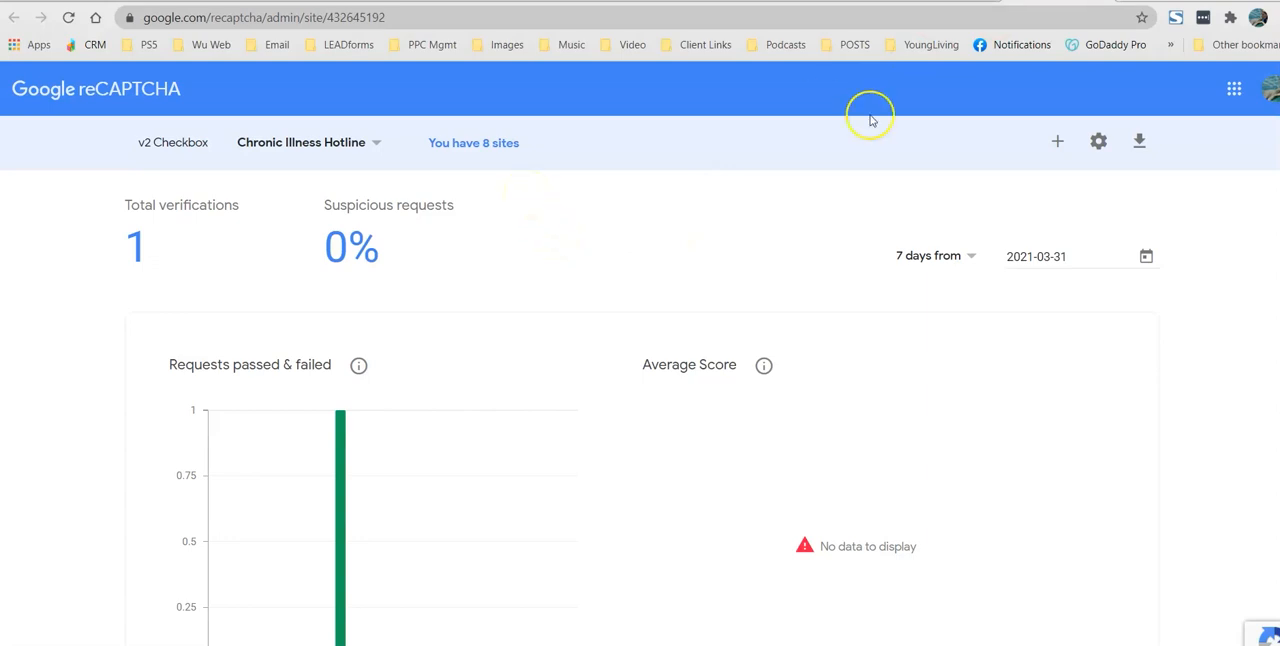
# Step: Start registering a new site in Google reCAPTCHA with the label "Test Site"
pyautogui.click(1059, 145)
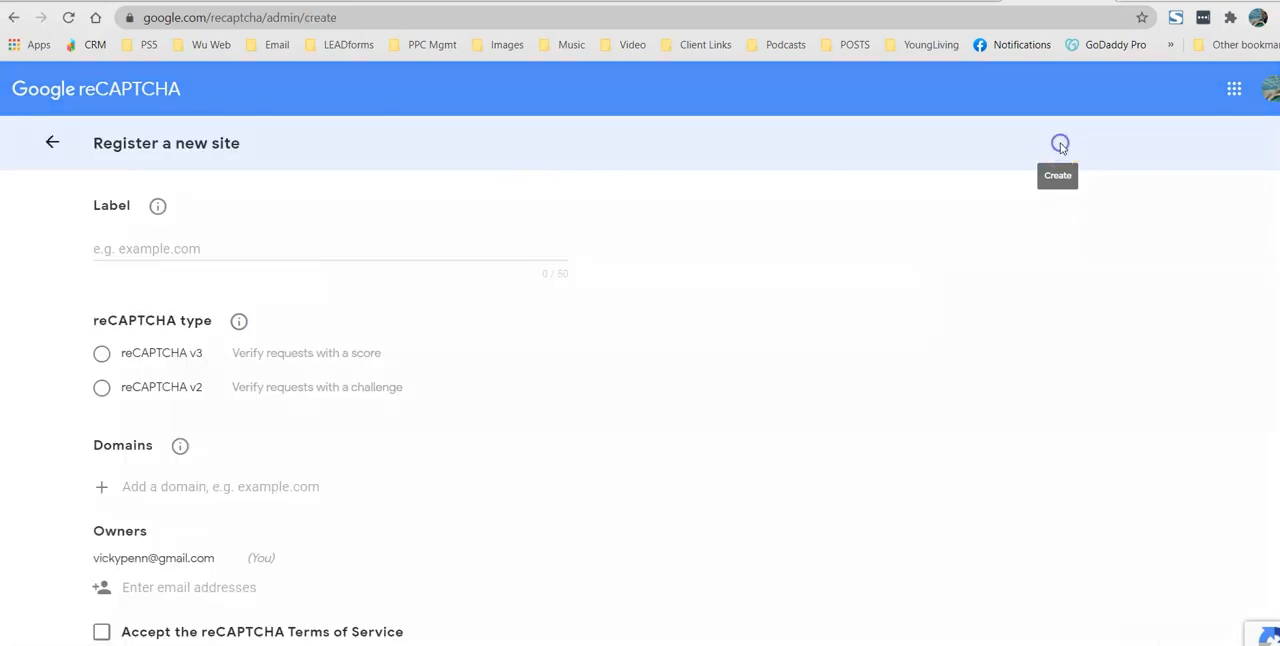
pyautogui.click(157, 254)
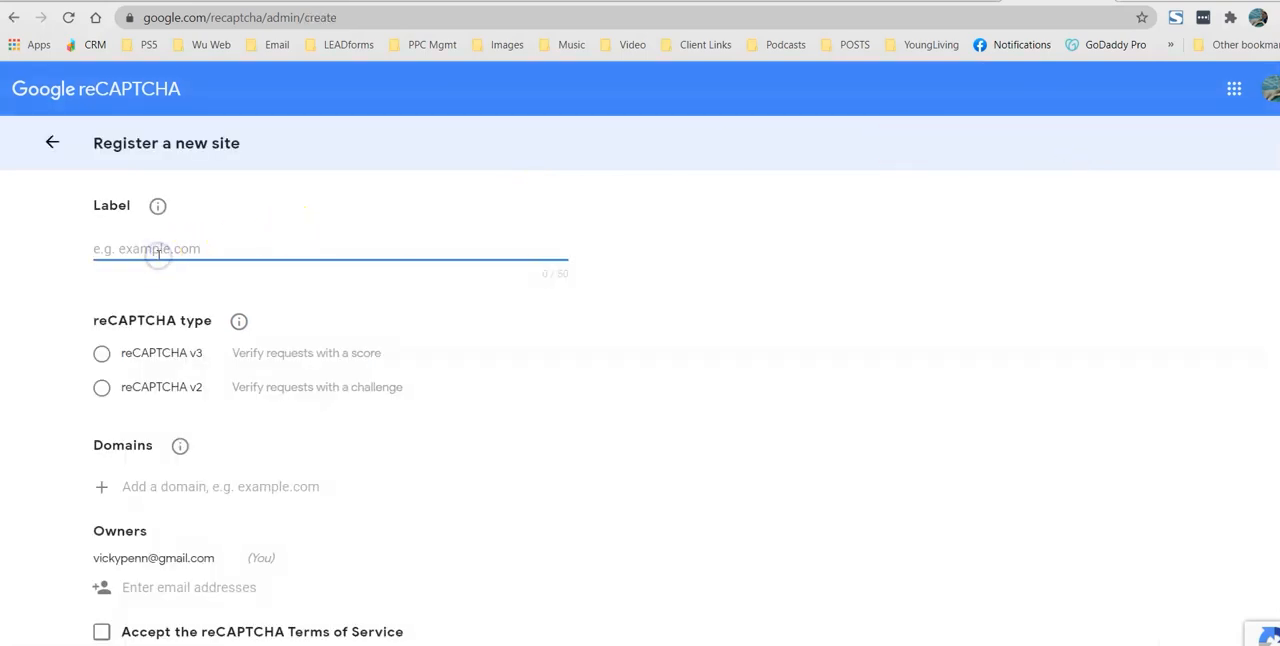
pyautogui.write('Test Site')
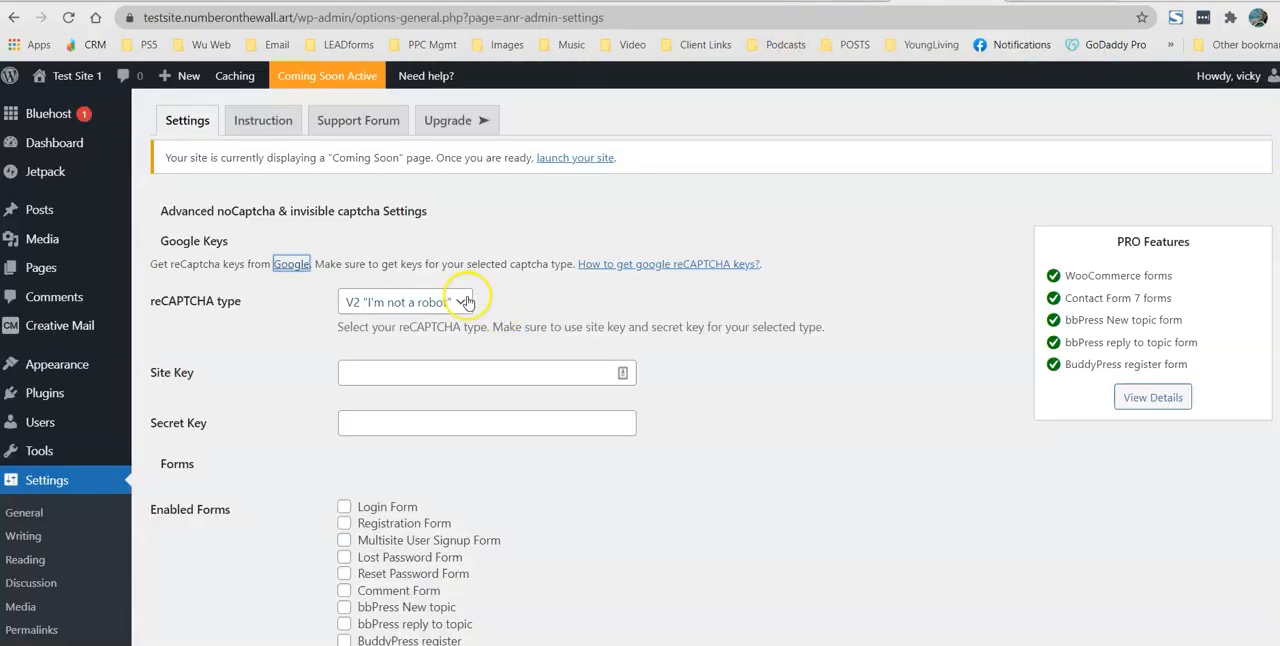
# Step: Set the reCAPTCHA type in the WordPress plugin settings to V2 Invisible
pyautogui.click(463, 303)
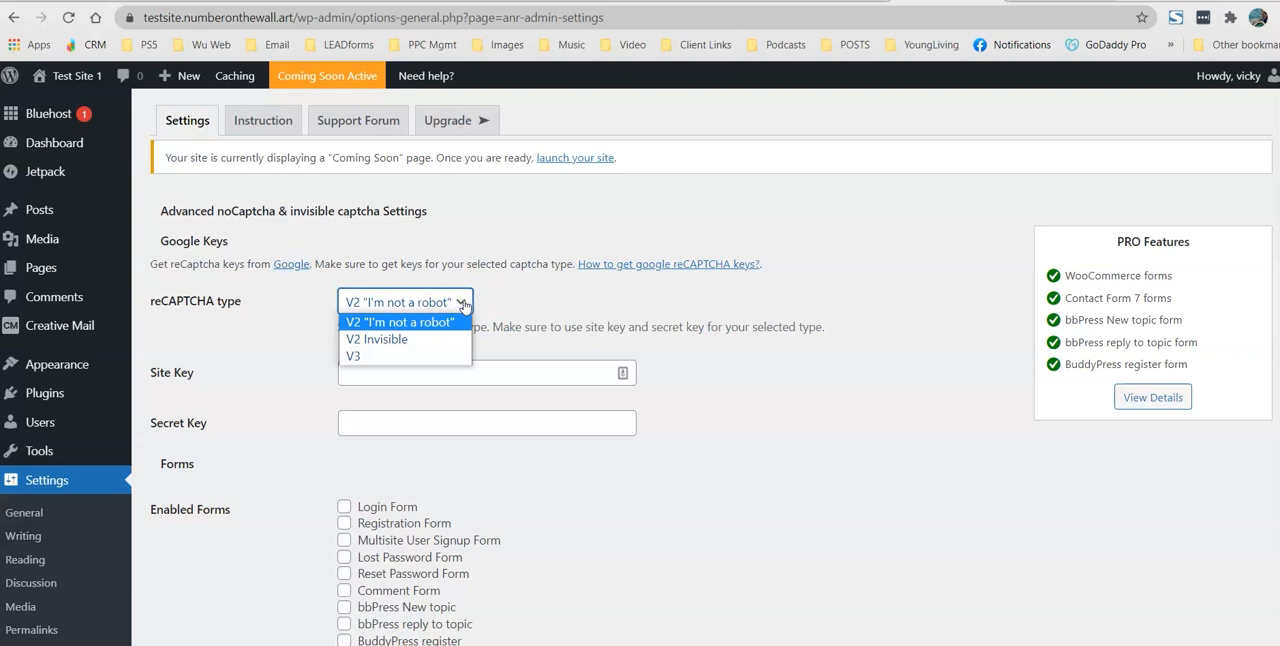
pyautogui.click(384, 339)
pyautogui.click(390, 342)
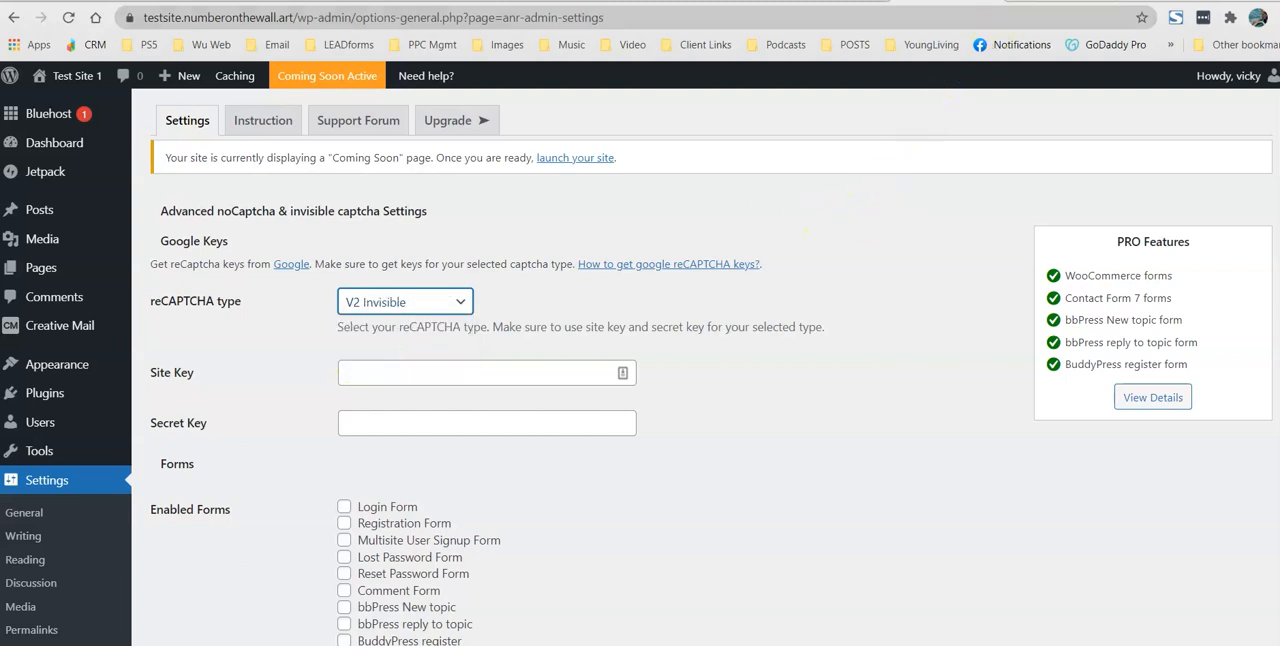
# Step: Back in the Google reCAPTCHA registration, choose reCAPTCHA v2 with the Invisible reCAPTCHA badge option
pyautogui.click(1034, 1)
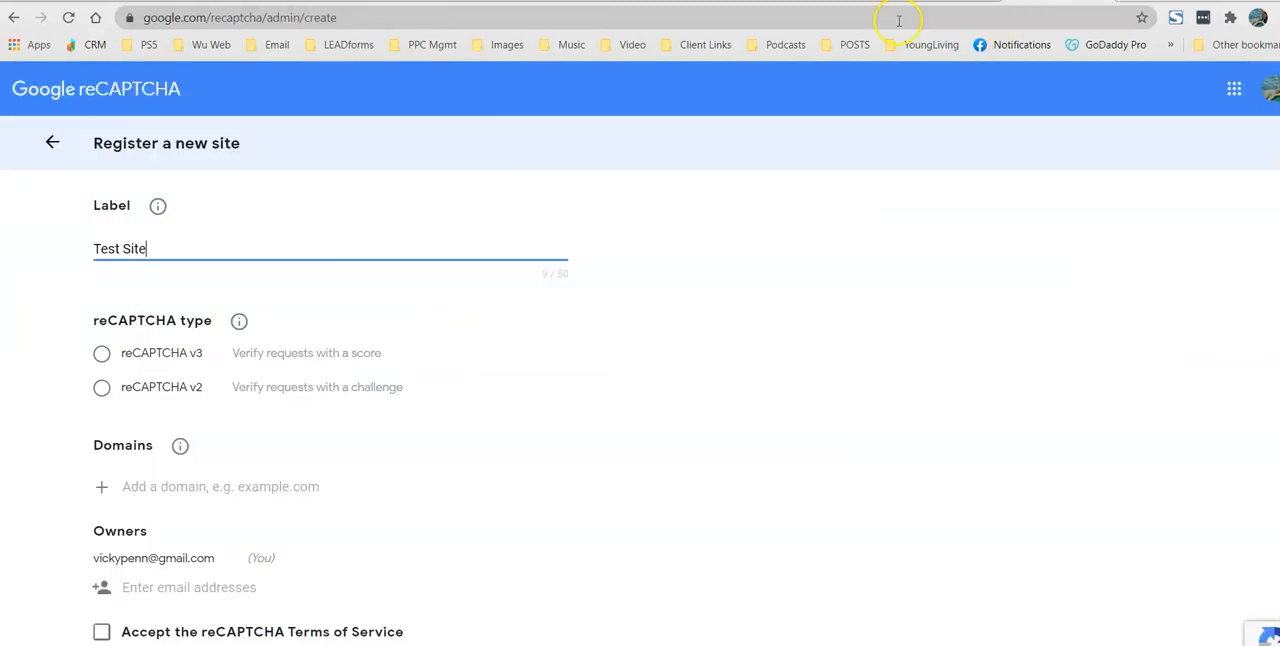
pyautogui.click(101, 390)
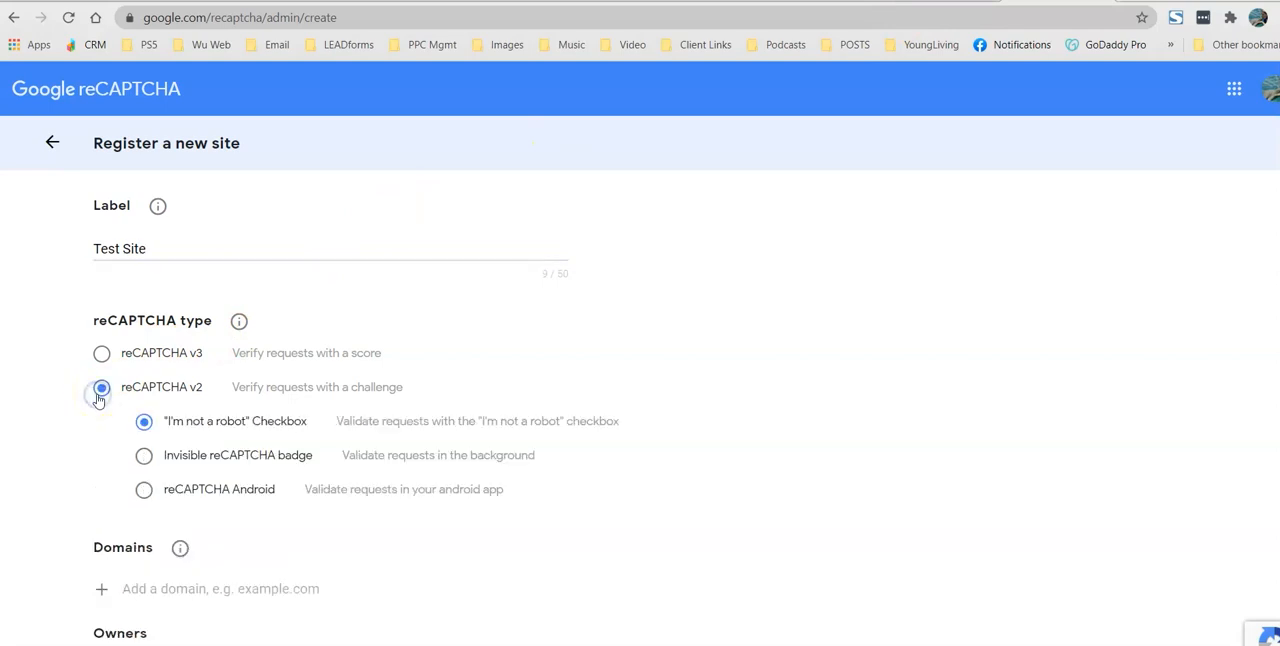
pyautogui.click(143, 458)
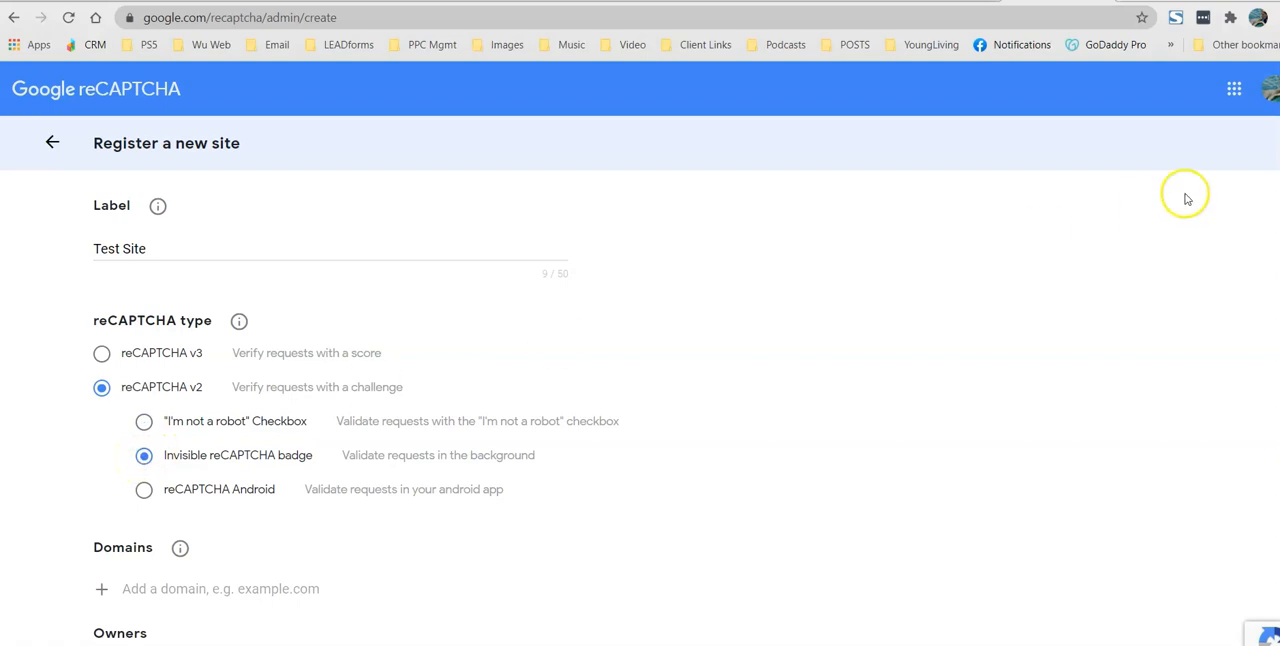
# Step: Add the domain testsite.numberonthewall.art, accept the reCAPTCHA Terms of Service and submit the site registration
pyautogui.scroll(-2, 640, 380)
pyautogui.click(150, 377)
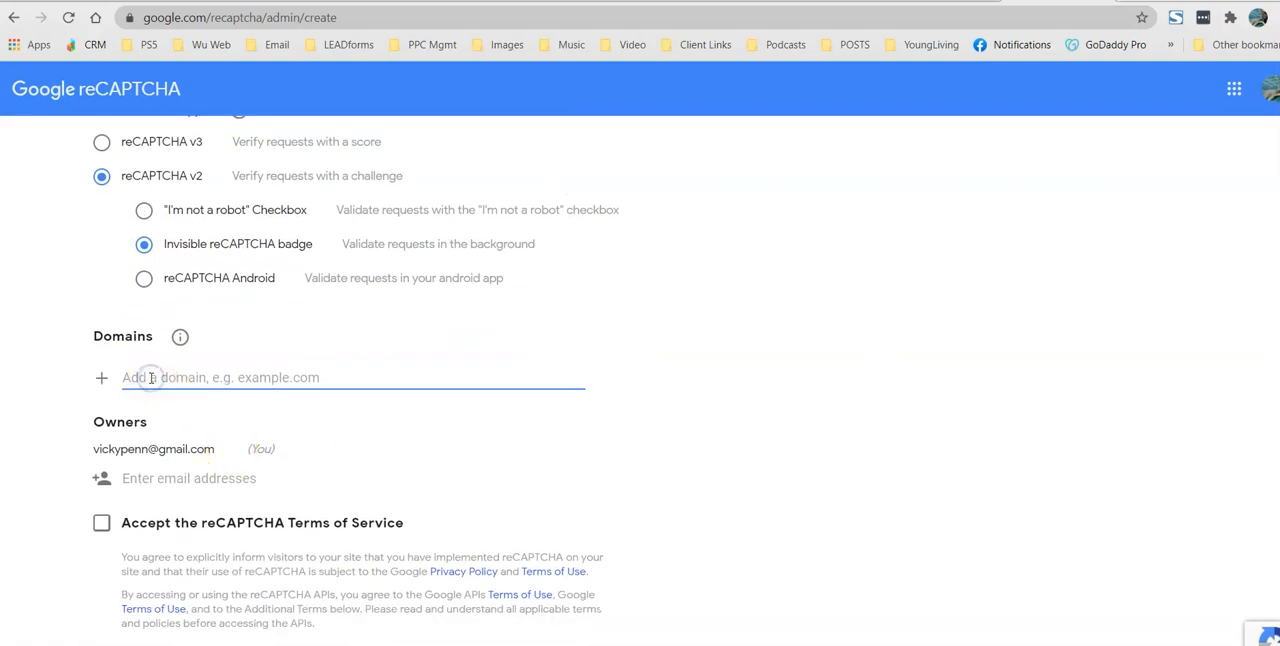
pyautogui.write('testsite.numberonthewall.art')
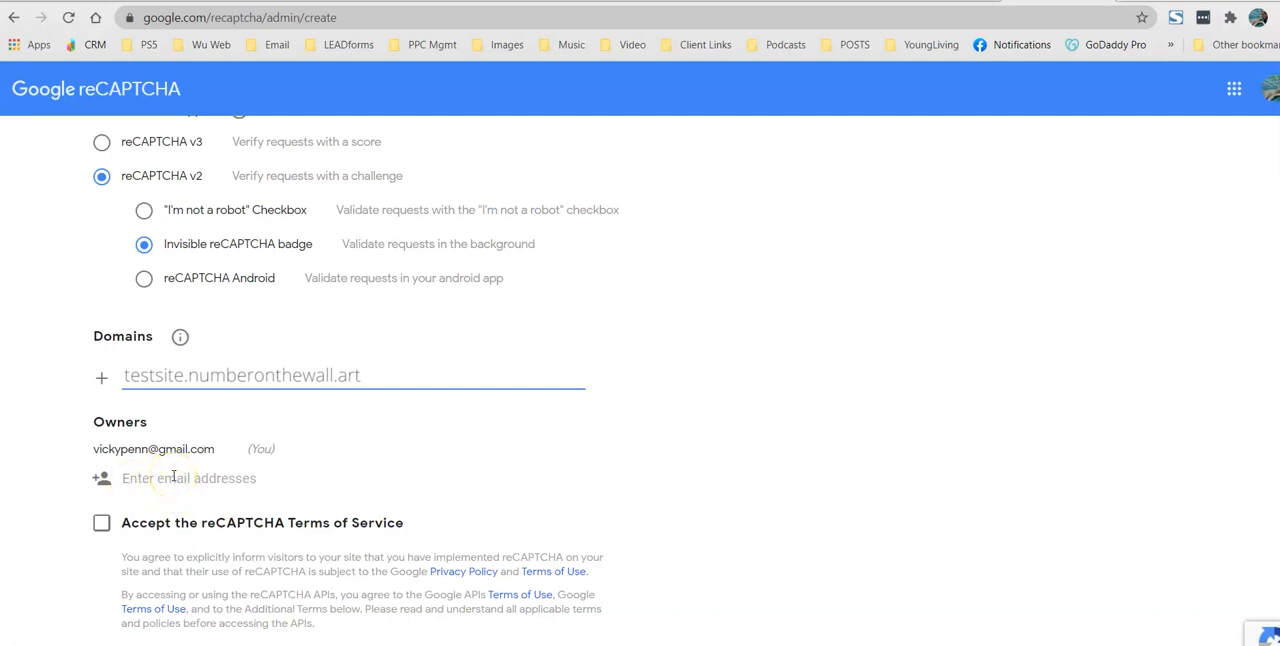
pyautogui.scroll(-2, 466, 220)
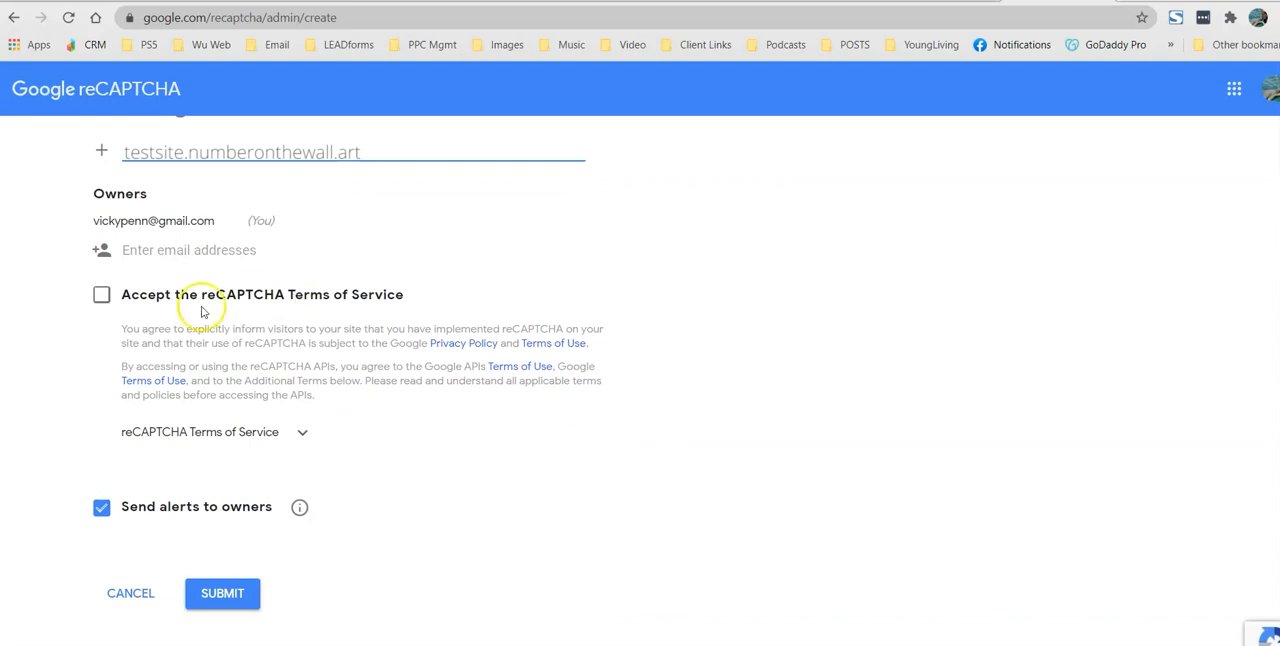
pyautogui.click(101, 295)
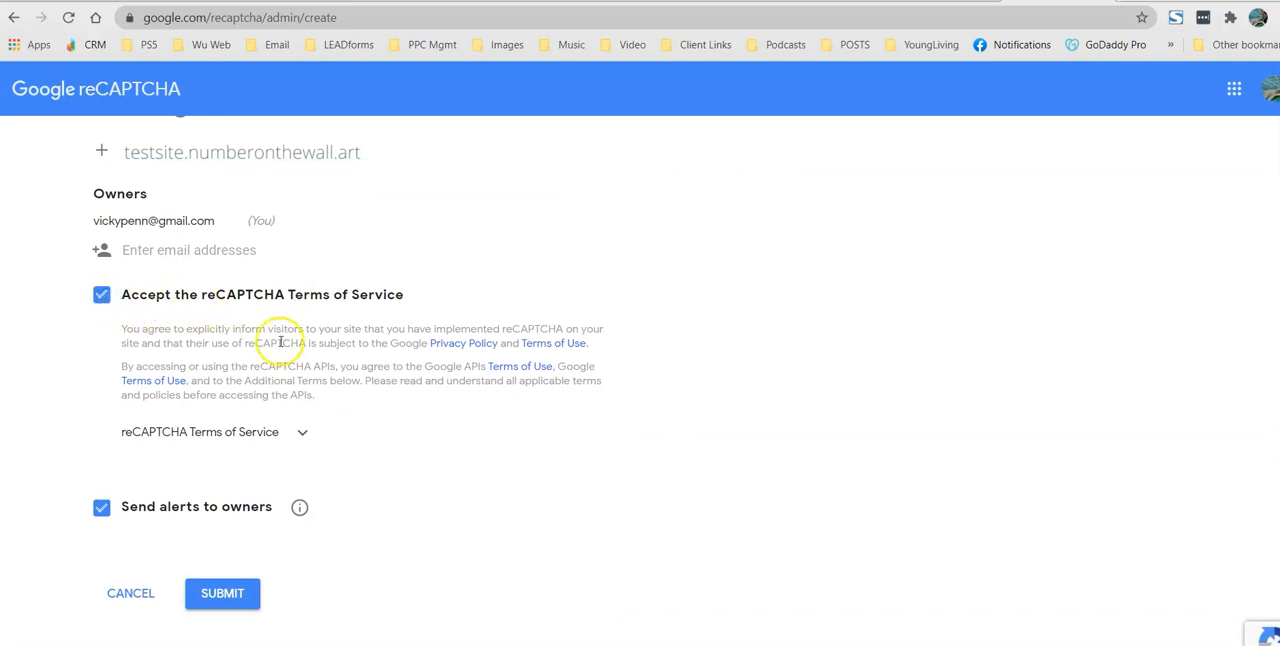
pyautogui.moveTo(293, 518)
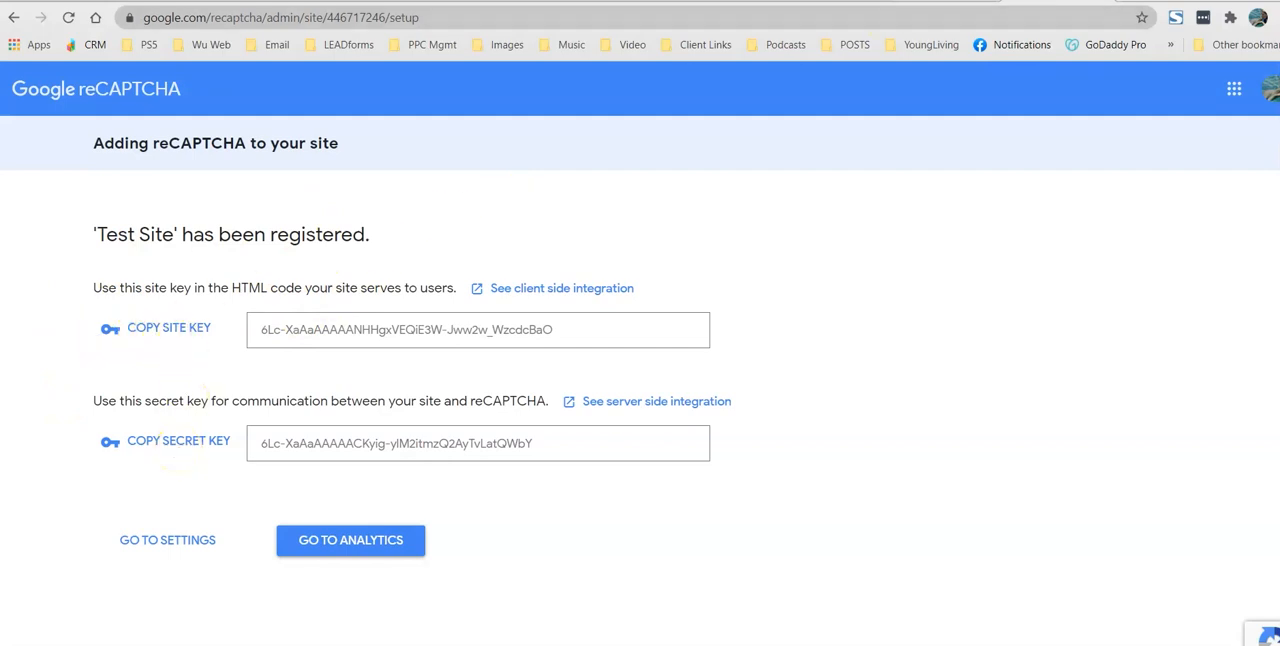
# Step: Copy the site key from Google reCAPTCHA and paste it into the Site Key field of the WordPress plugin settings
pyautogui.click(912, 10)
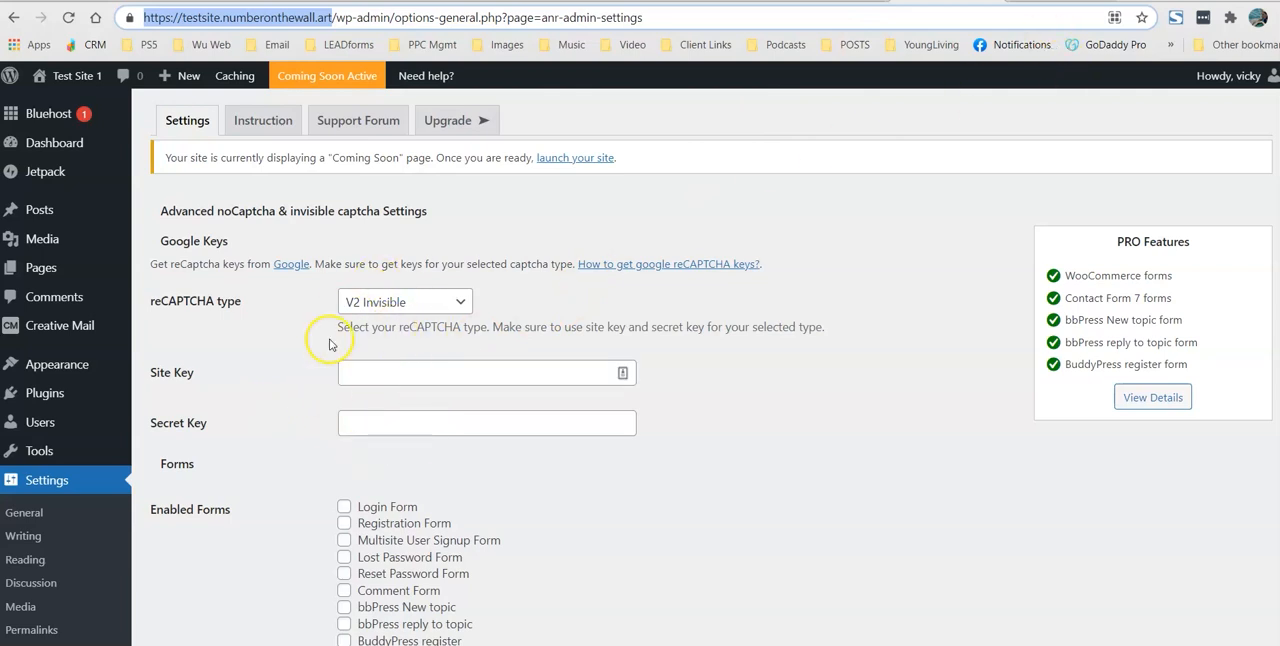
pyautogui.click(1056, 5)
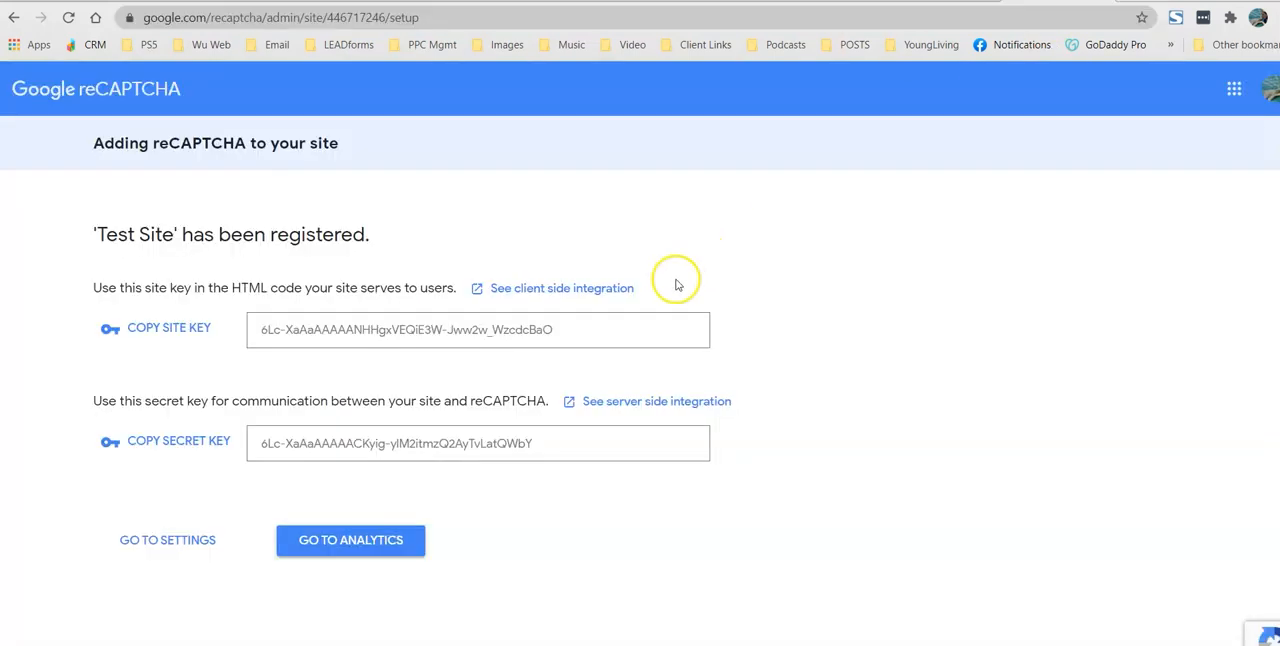
pyautogui.click(155, 333)
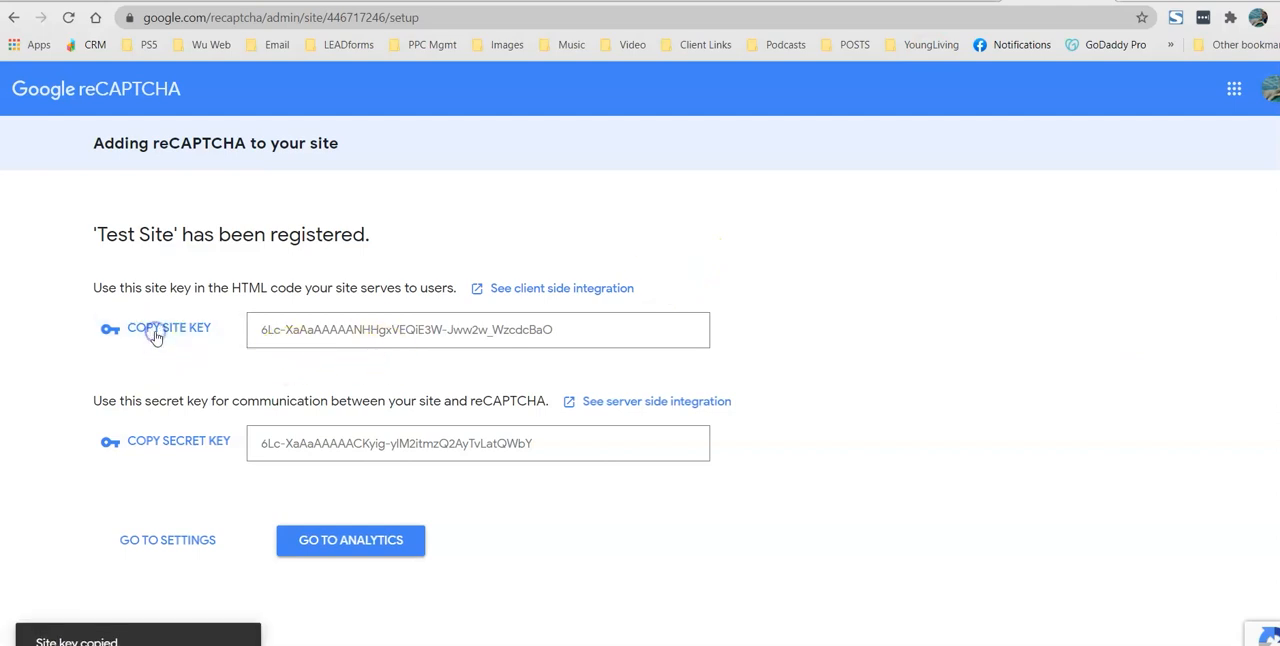
pyautogui.click(852, 5)
pyautogui.click(349, 374)
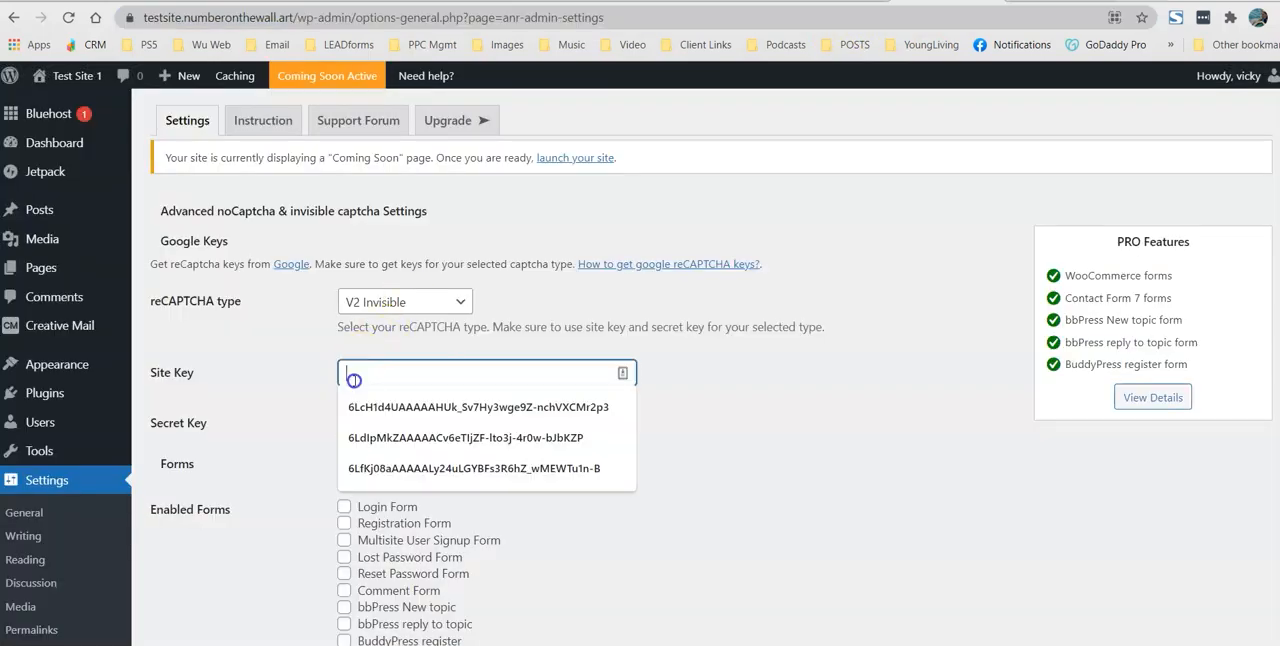
pyautogui.rightClick(350, 377)
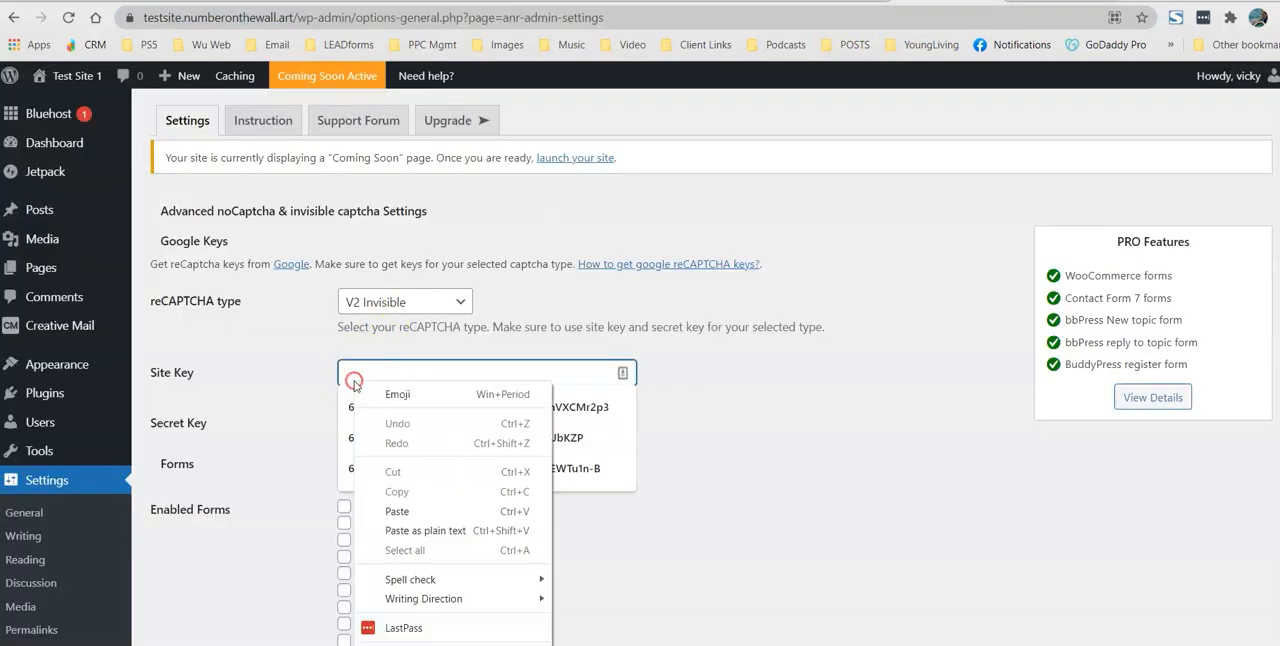
pyautogui.click(420, 507)
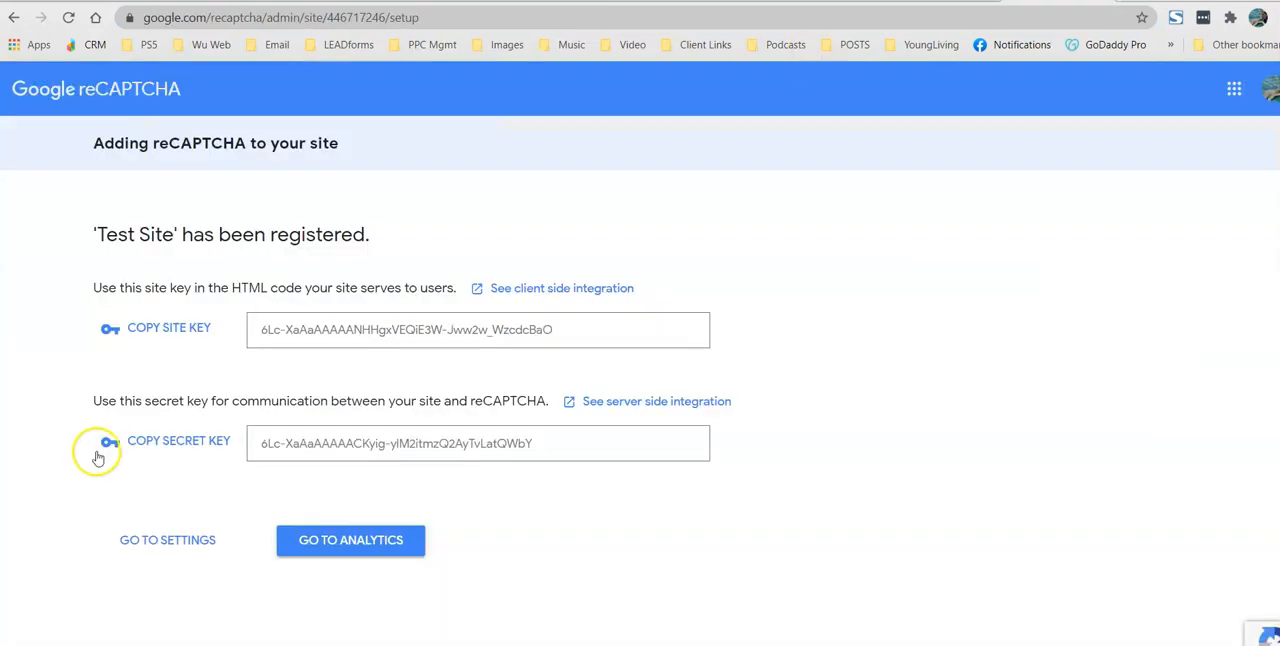
# Step: Copy the secret key from Google reCAPTCHA and paste it into the Secret Key field of the WordPress plugin settings
pyautogui.click(166, 447)
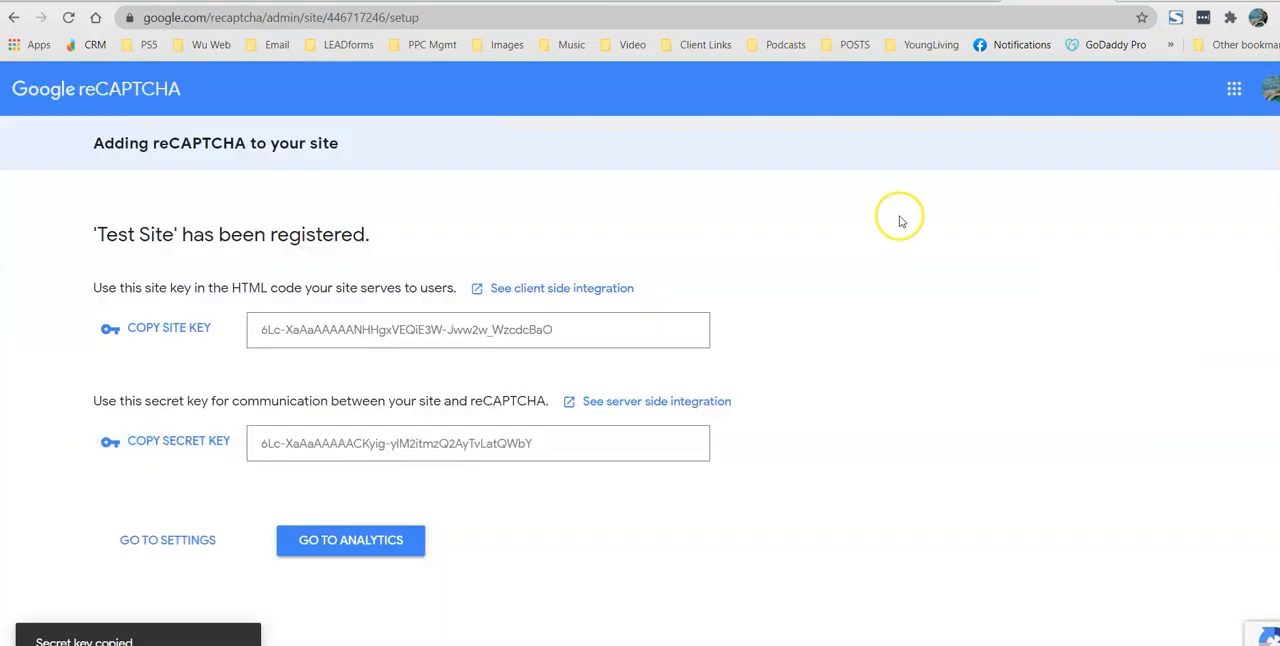
pyautogui.click(957, 1)
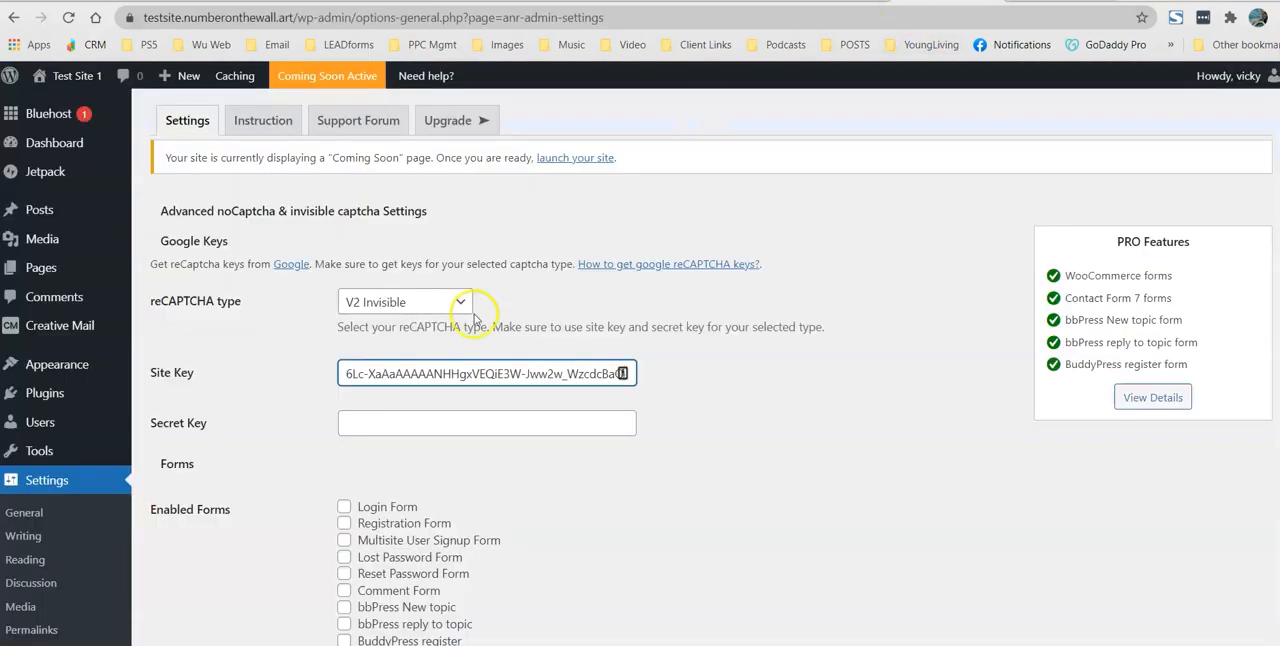
pyautogui.click(356, 423)
pyautogui.rightClick(359, 425)
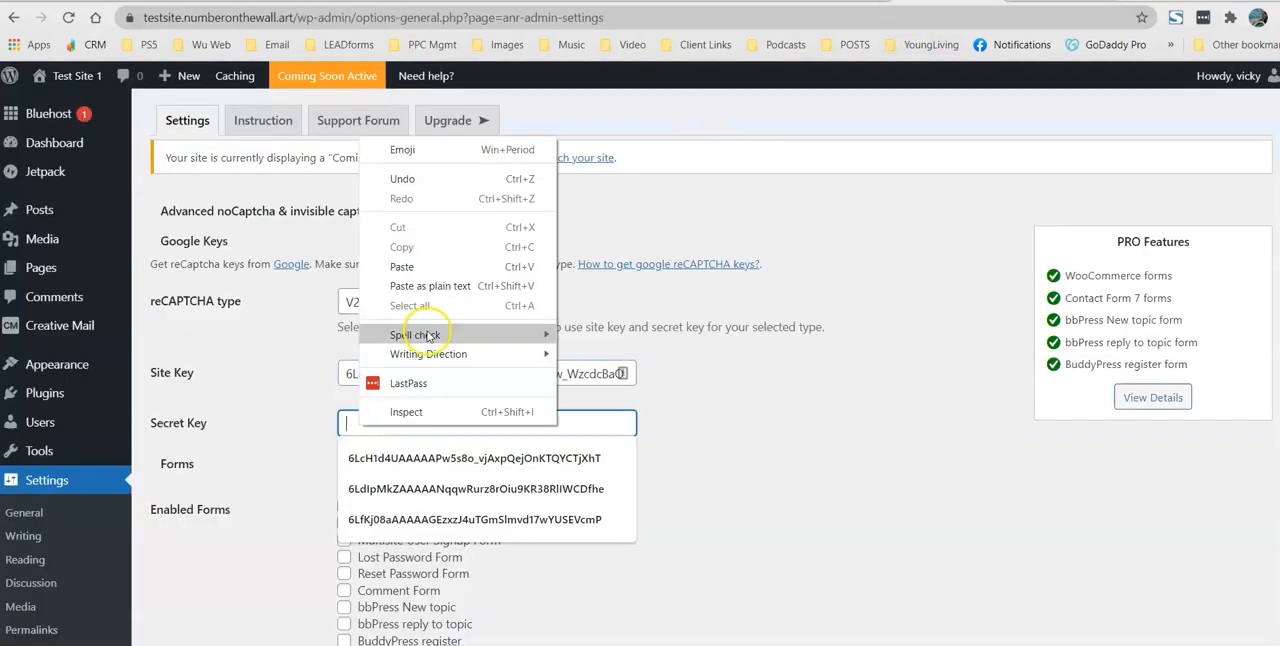
pyautogui.click(405, 266)
# Step: Enable the captcha for the Login, Registration, Lost Password, Reset Password and Comment forms
pyautogui.scroll(-3, 824, 426)
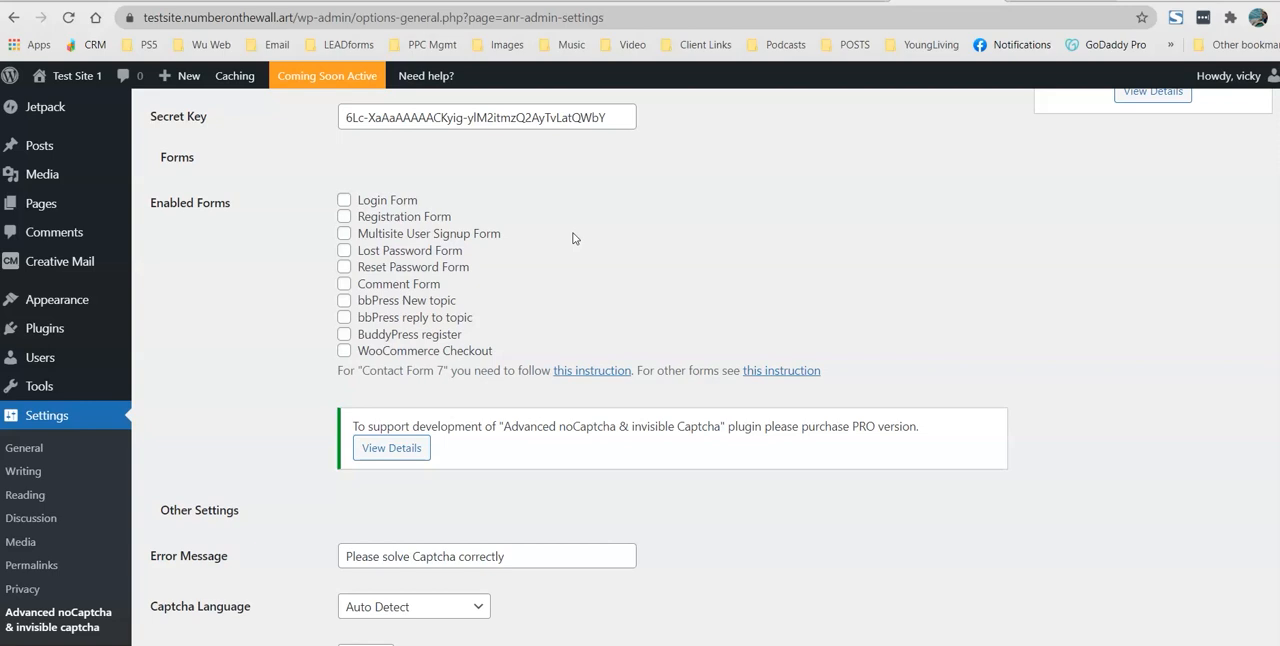
pyautogui.click(344, 200)
pyautogui.click(344, 217)
pyautogui.click(344, 251)
pyautogui.click(344, 268)
pyautogui.click(345, 288)
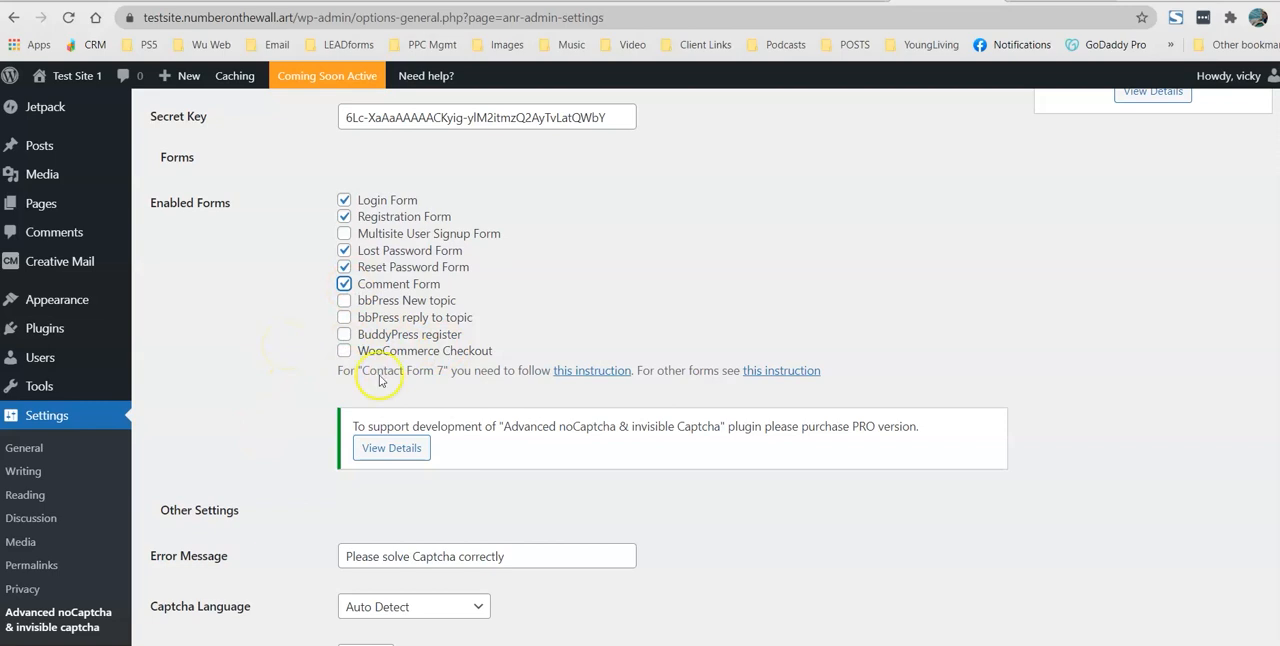
# Step: Turn on hiding the captcha for logged-in users and save the plugin settings
pyautogui.scroll(-3, 285, 350)
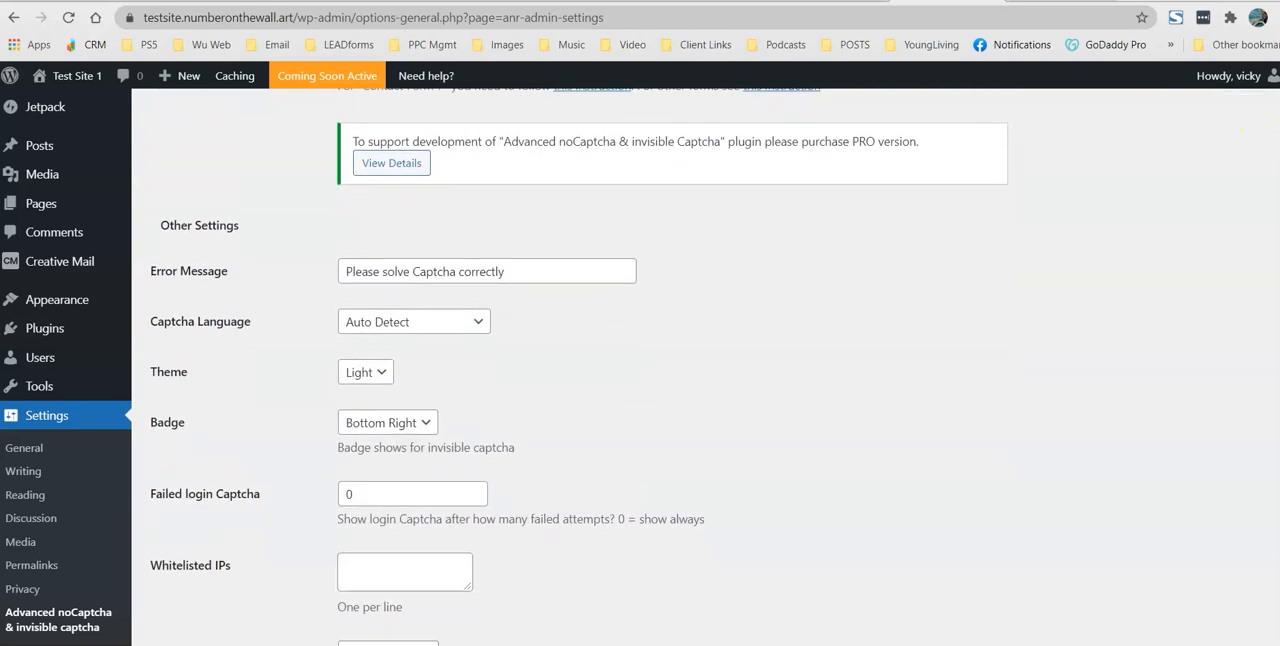
pyautogui.scroll(-1, 580, 370)
pyautogui.scroll(-2, 705, 370)
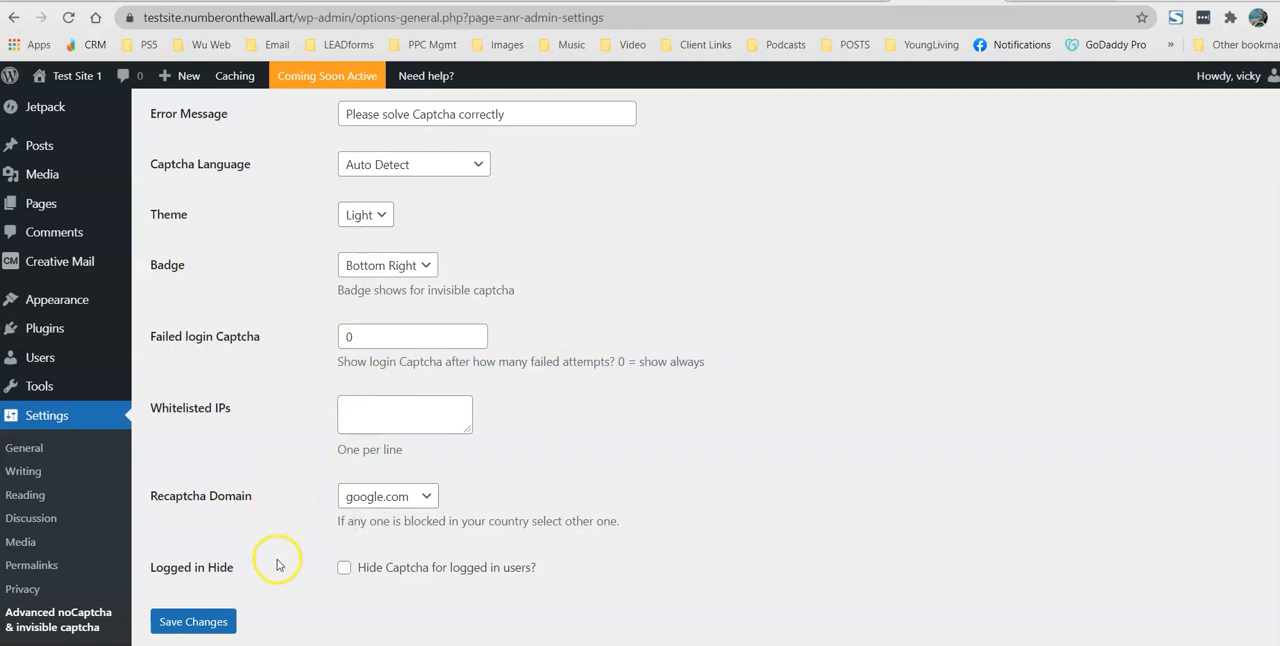
pyautogui.click(344, 572)
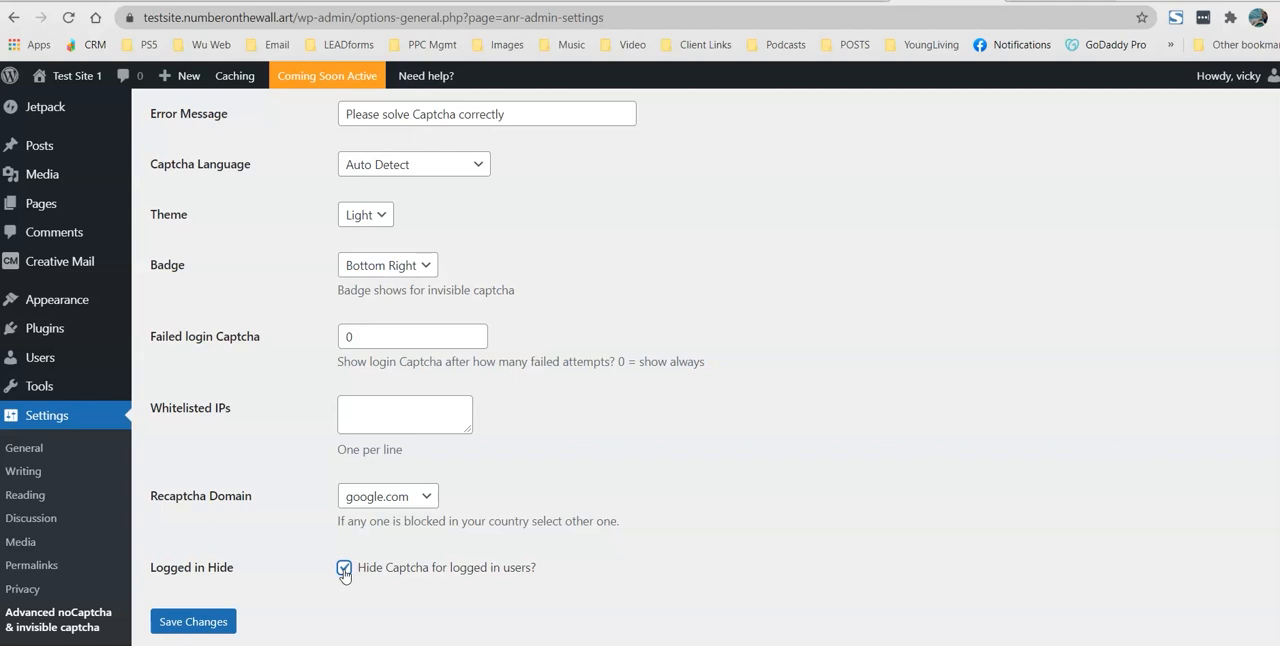
pyautogui.click(190, 622)
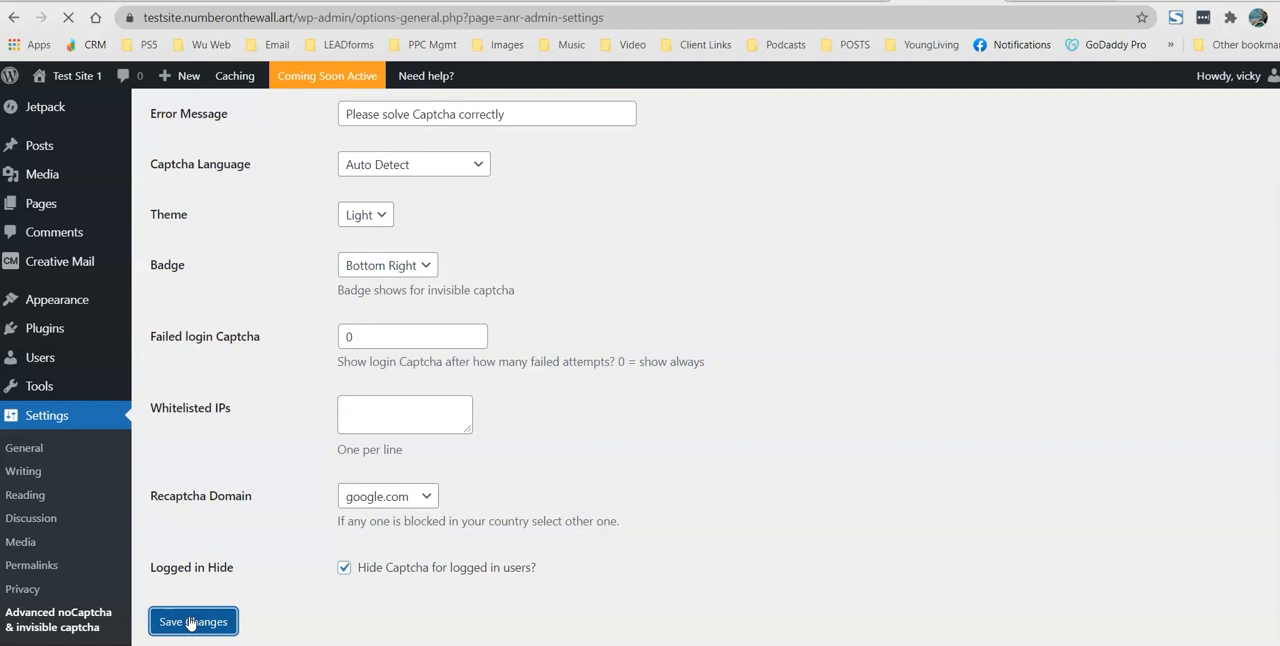